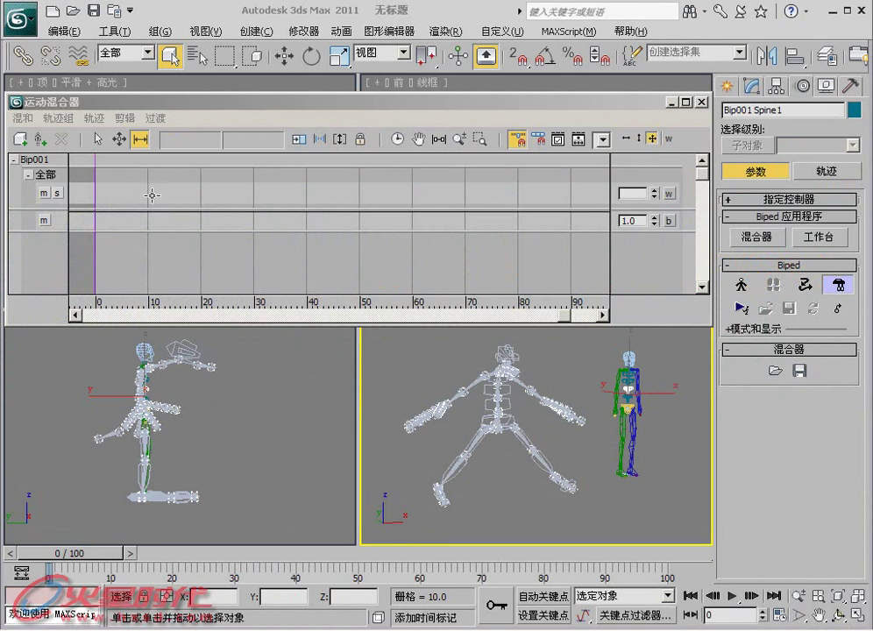
# - Add every bone in the object list to the Motion Mixer as a new track group
pyautogui.click(24, 143)
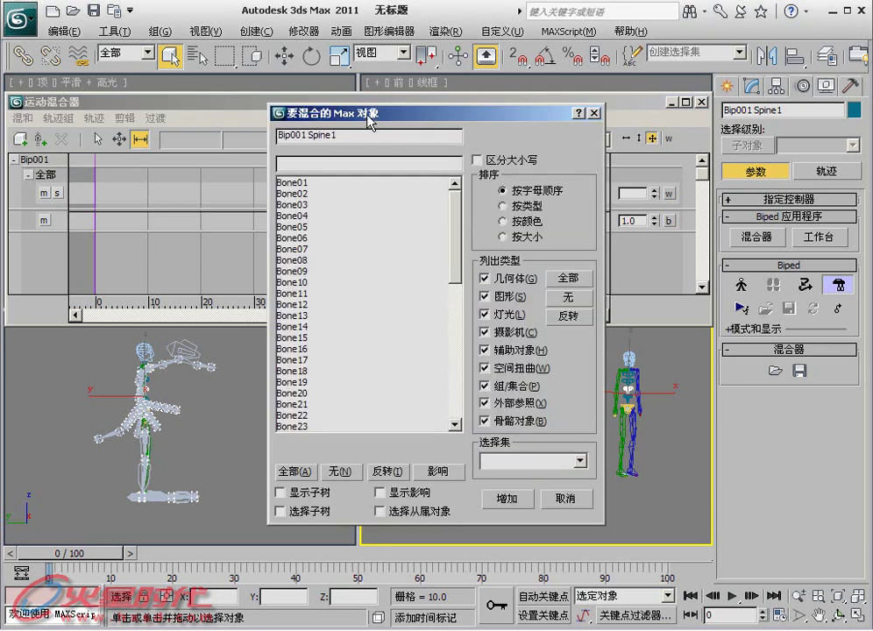
pyautogui.moveTo(368, 125); pyautogui.dragTo(349, 103)
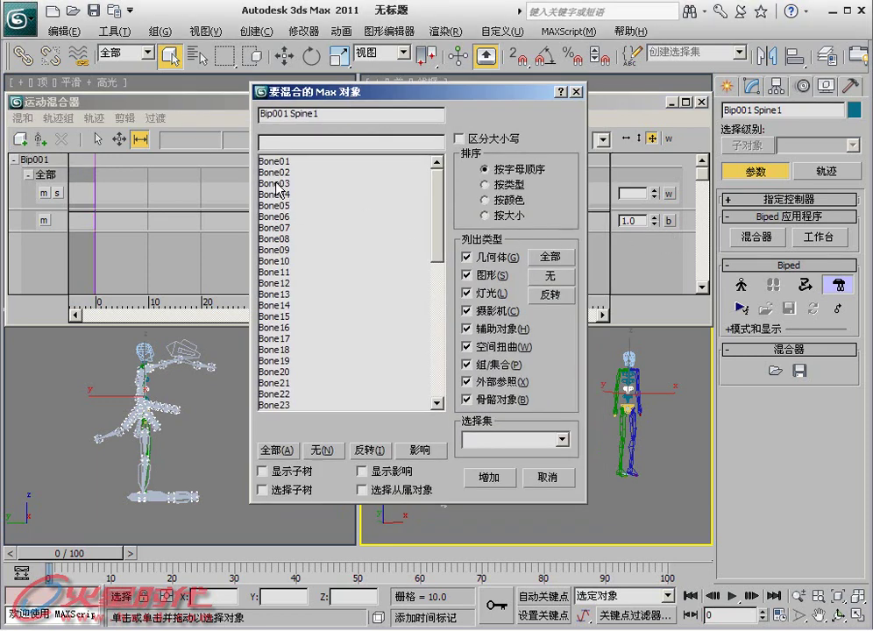
pyautogui.moveTo(286, 161); pyautogui.dragTo(285, 452)
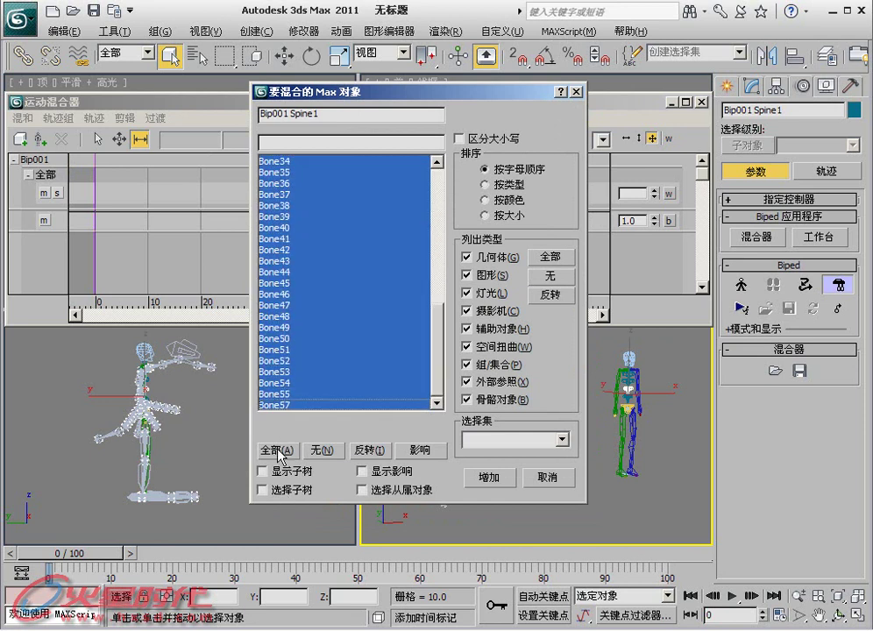
pyautogui.click(502, 480)
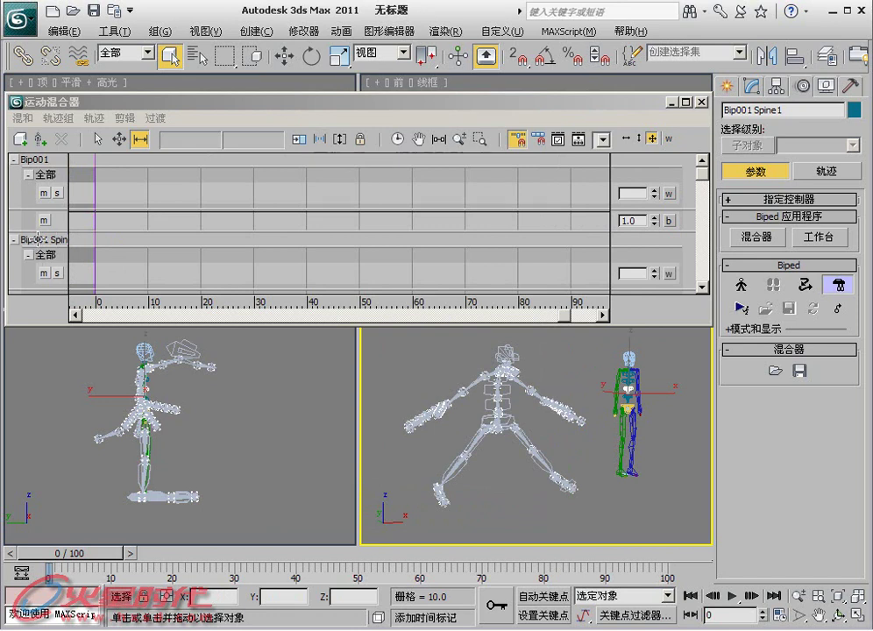
# - Create a new clip on the bones' track from the animation file dbcx.xaf
pyautogui.rightClick(174, 272)
pyautogui.moveTo(217, 395)
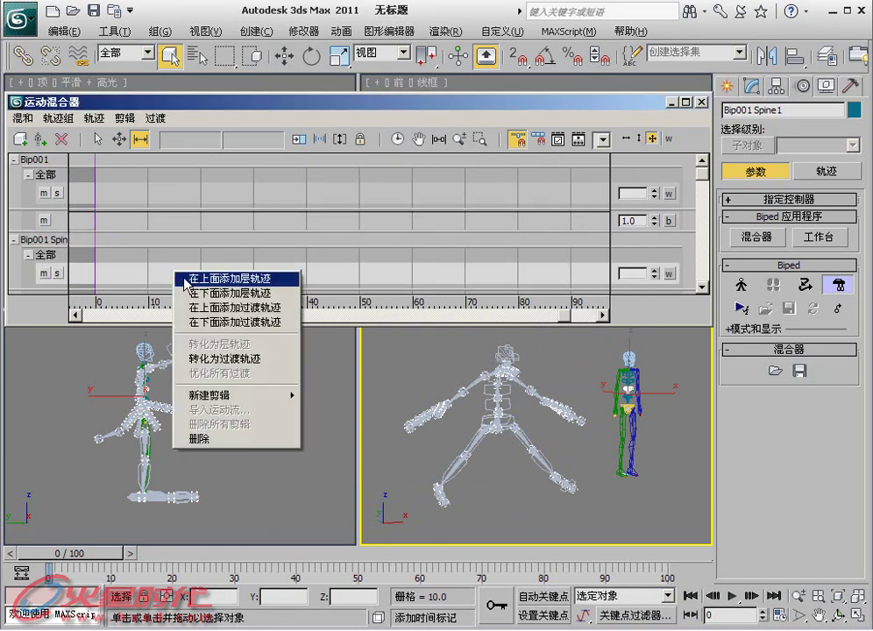
pyautogui.click(326, 396)
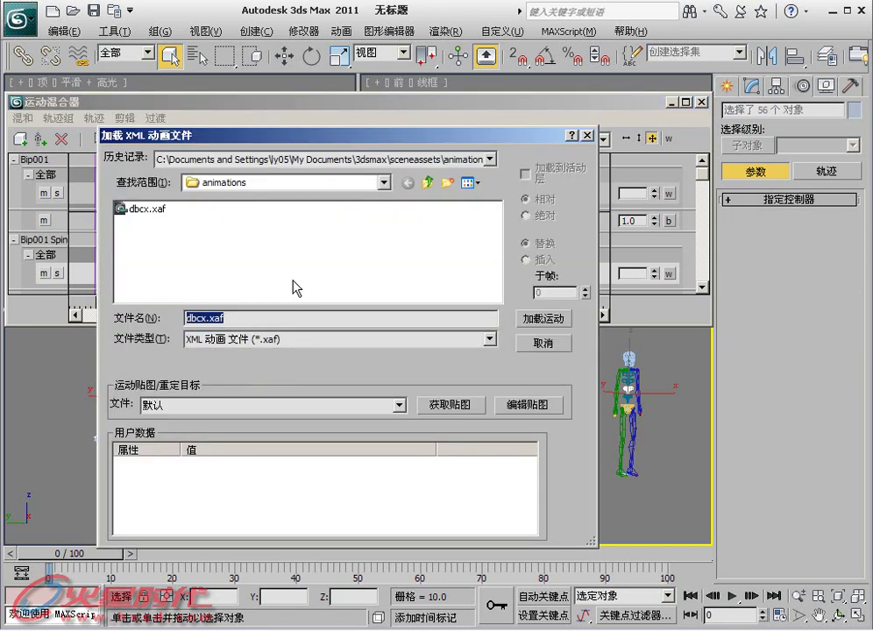
pyautogui.click(140, 208)
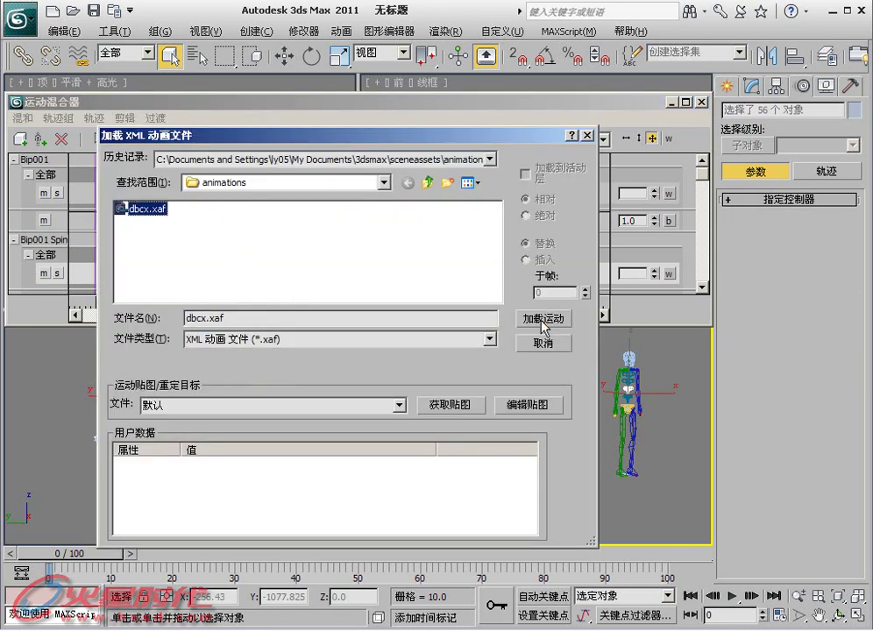
pyautogui.click(544, 318)
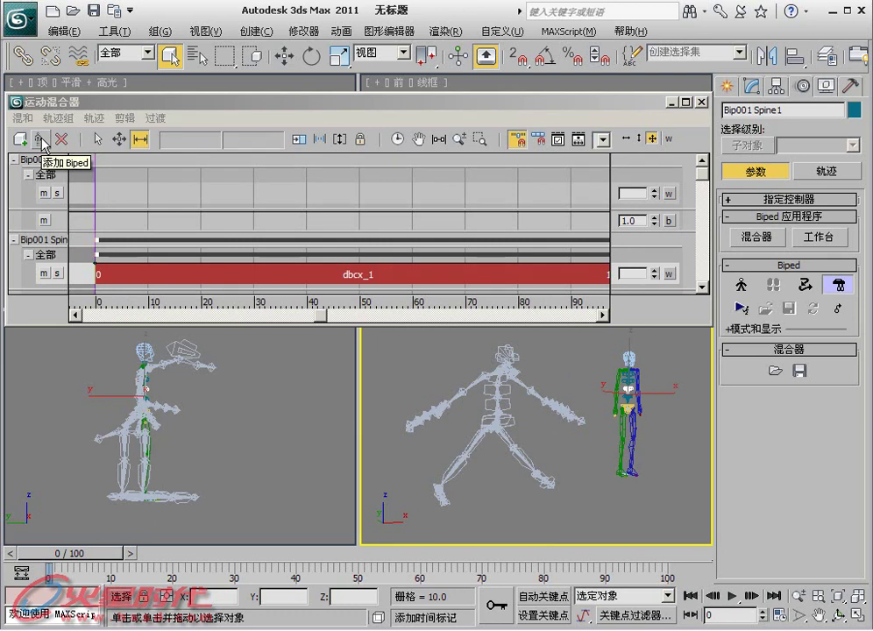
# - Reset 3ds Max to an empty scene without saving the current changes
pyautogui.click(21, 17)
pyautogui.click(54, 140)
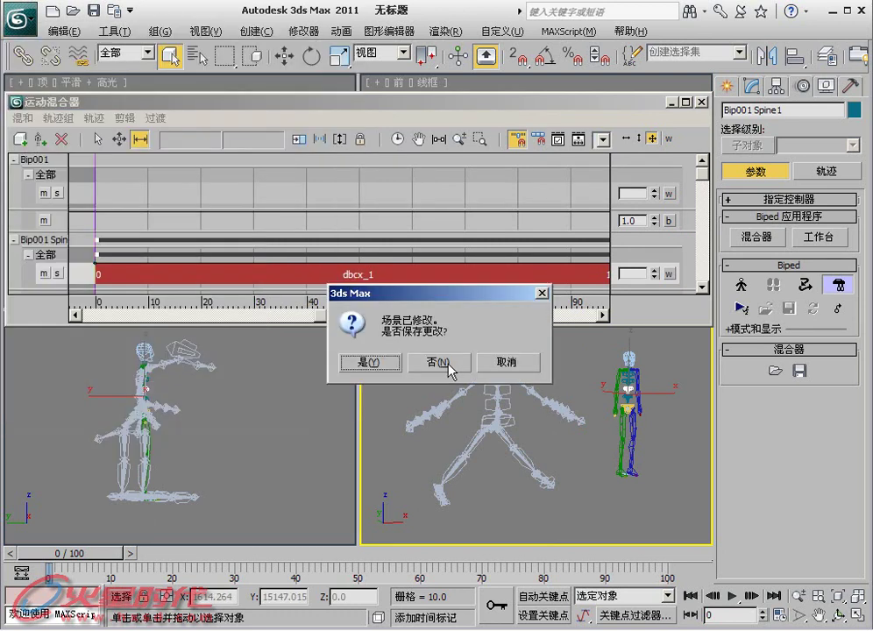
pyautogui.click(438, 362)
pyautogui.click(352, 352)
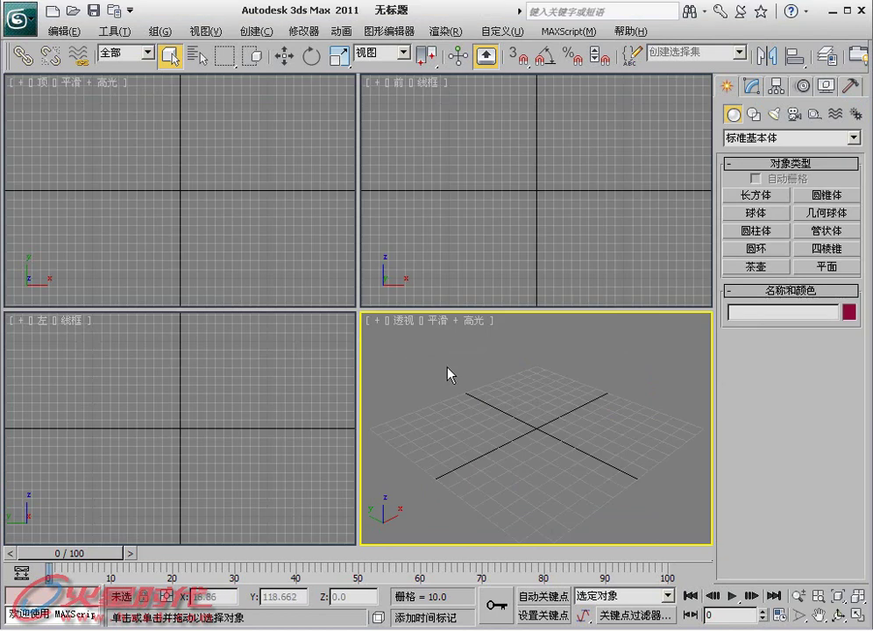
# - Create two Biped systems side by side in the perspective view
pyautogui.click(854, 115)
pyautogui.click(755, 214)
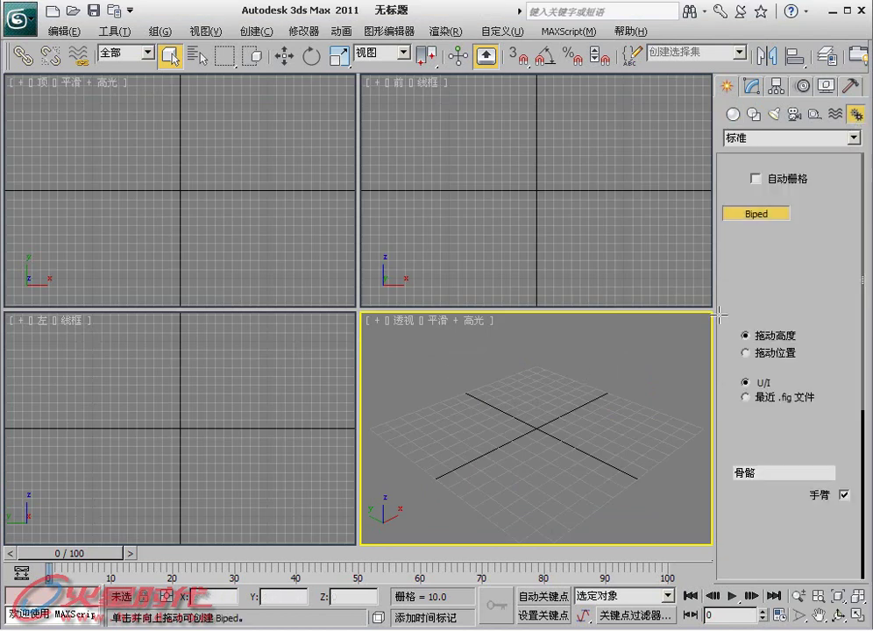
pyautogui.moveTo(503, 452); pyautogui.dragTo(495, 350)
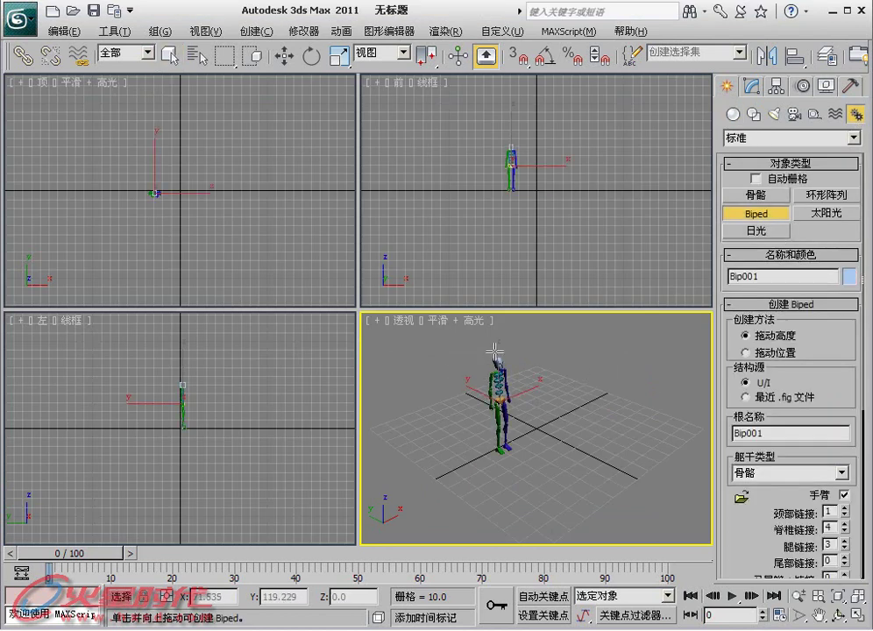
pyautogui.moveTo(584, 409); pyautogui.dragTo(573, 330)
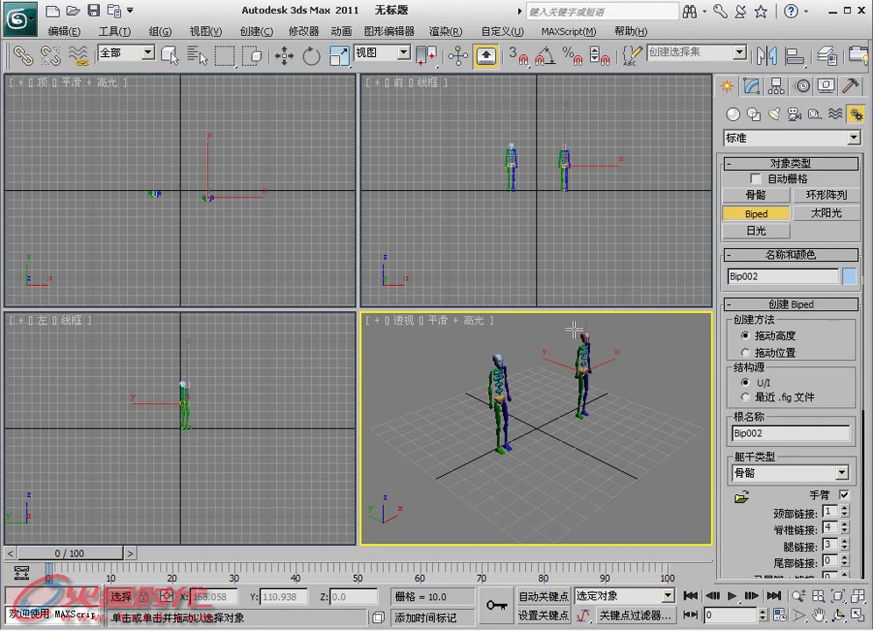
pyautogui.rightClick(574, 329)
# - Select the first biped and open the Motion Mixer from the Motion panel
pyautogui.click(503, 405)
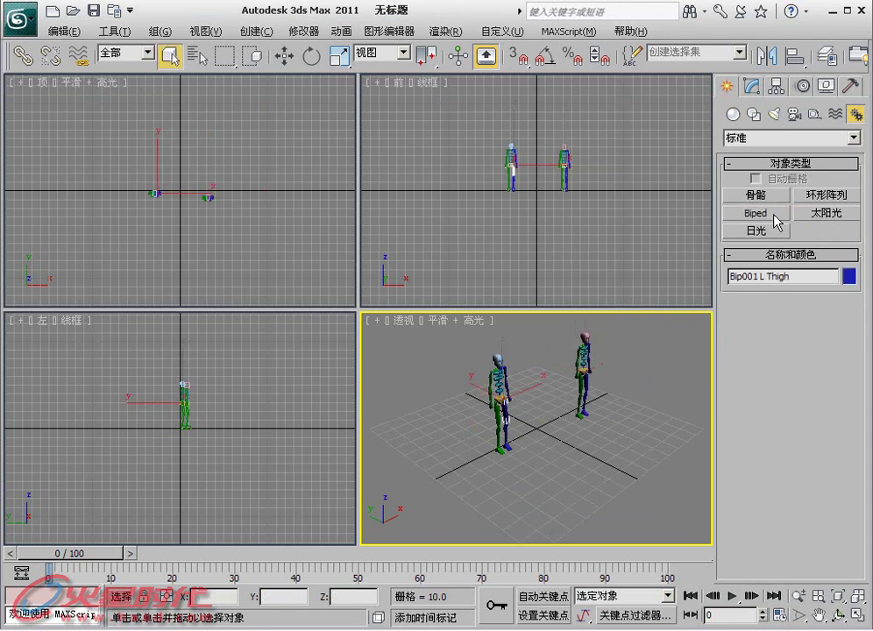
pyautogui.click(825, 85)
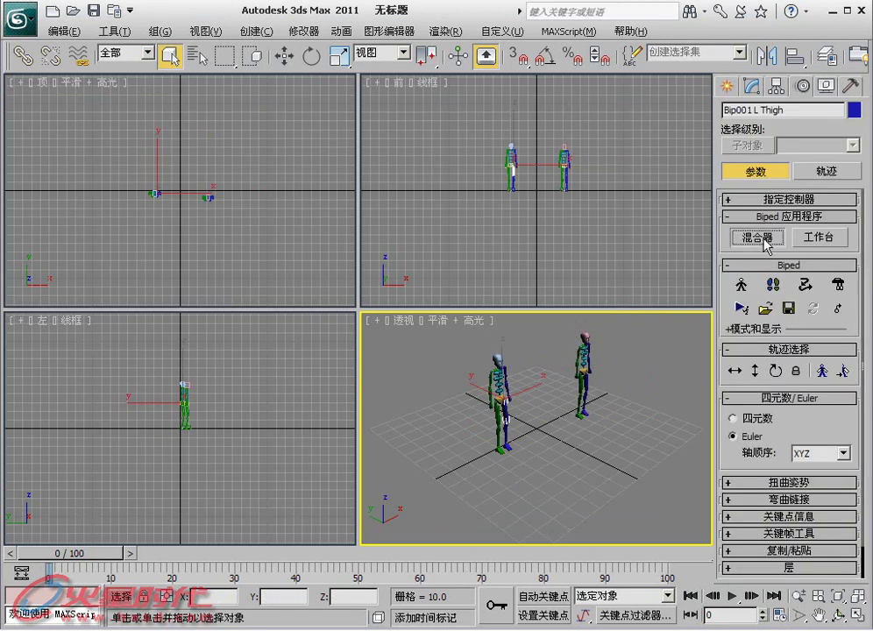
pyautogui.click(759, 237)
pyautogui.moveTo(277, 94); pyautogui.dragTo(283, 75)
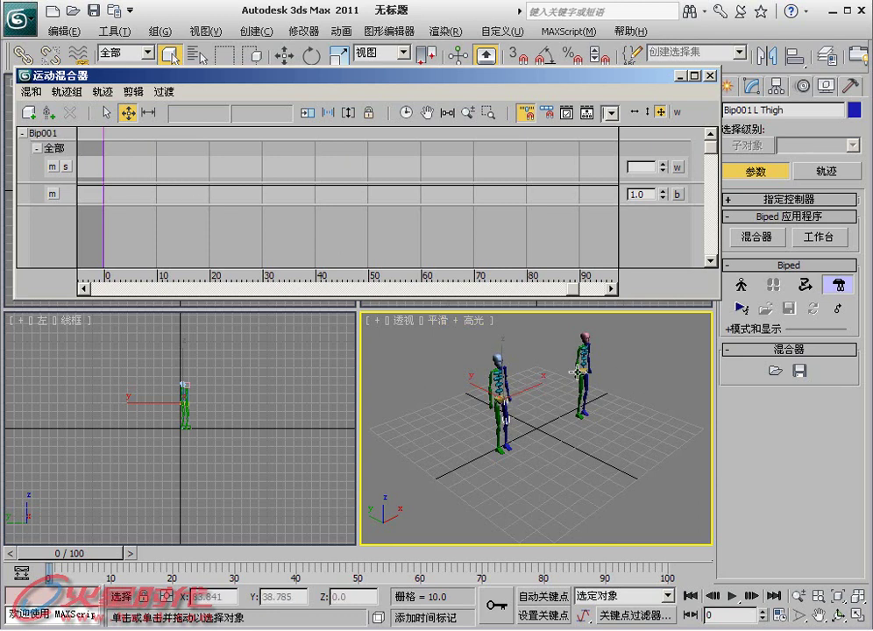
# - Add Bip002 as a mixer track group and delete Bip001's track group
pyautogui.click(48, 111)
pyautogui.moveTo(74, 70); pyautogui.dragTo(315, 81)
pyautogui.click(281, 99)
pyautogui.click(291, 220)
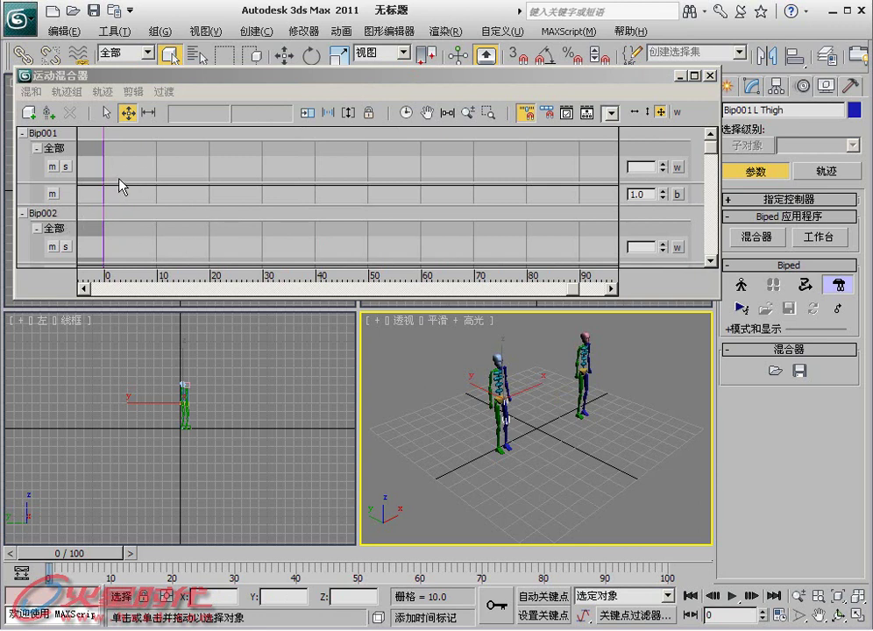
pyautogui.click(57, 132)
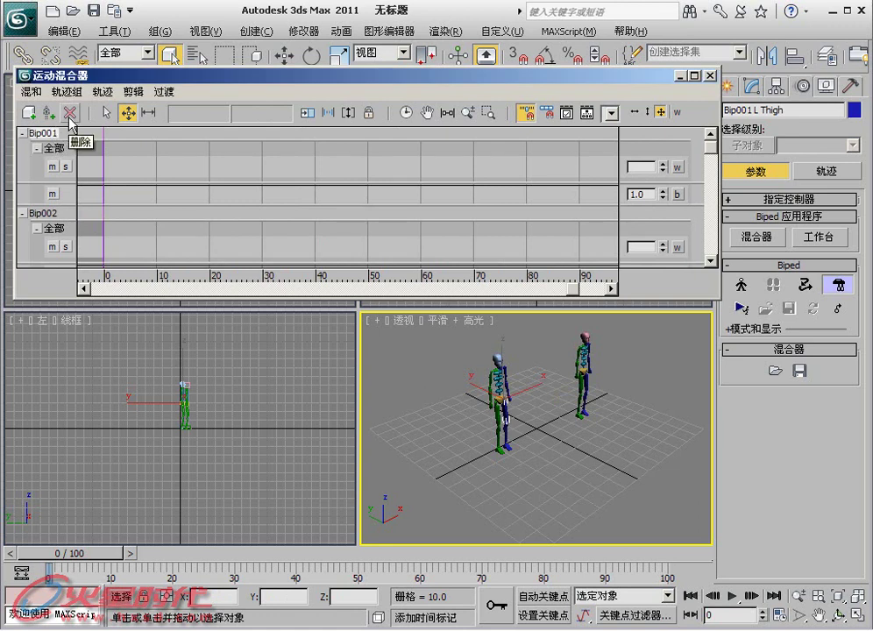
pyautogui.click(70, 114)
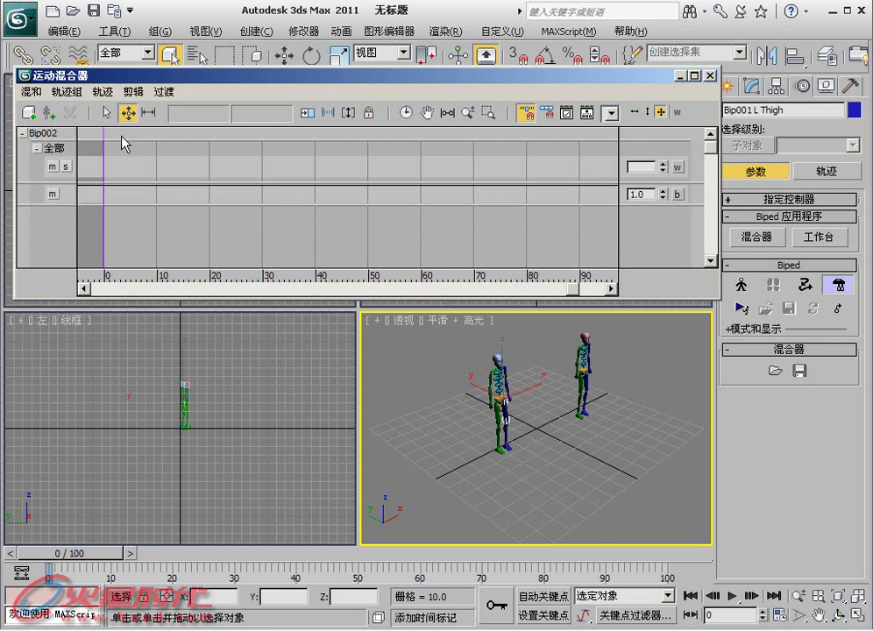
# - Load run.bip and shoot.bip onto Bip002's track as clips runZ_1 and shootZ_1
pyautogui.click(106, 114)
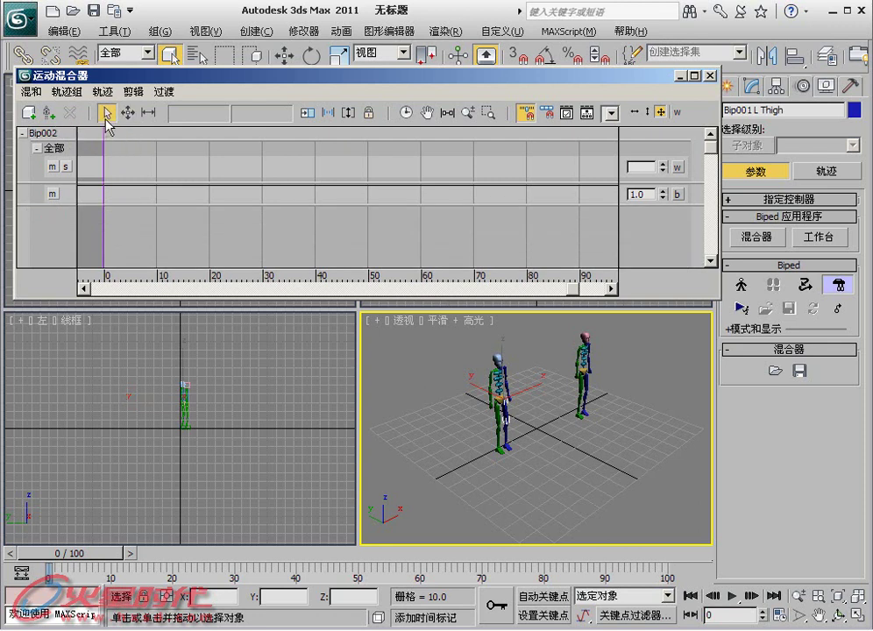
pyautogui.click(130, 166)
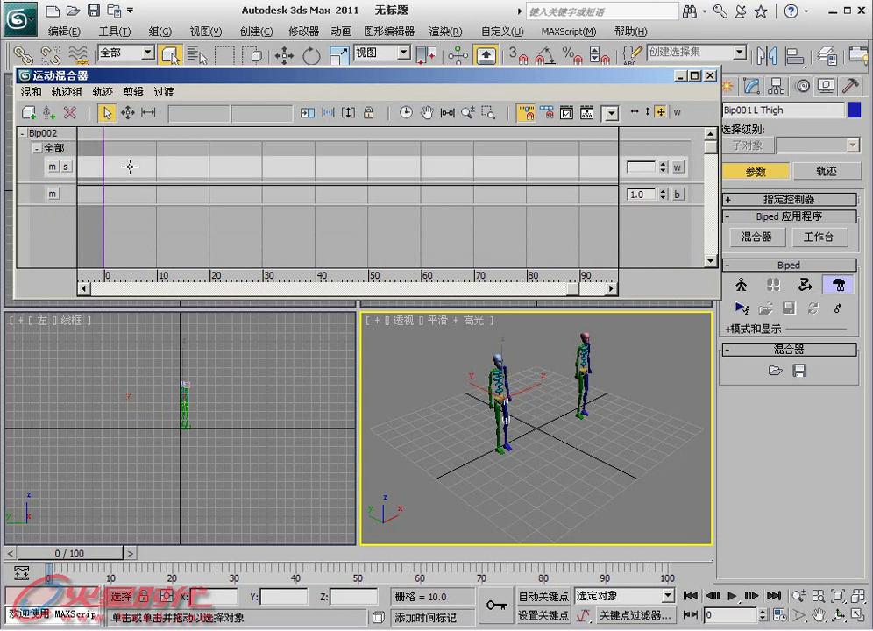
pyautogui.rightClick(129, 167)
pyautogui.moveTo(175, 292)
pyautogui.click(276, 292)
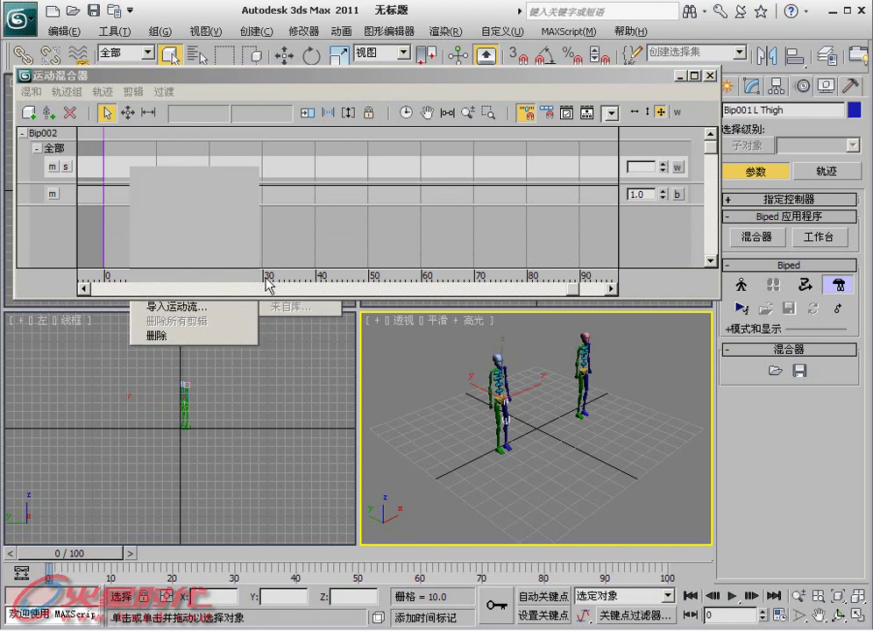
pyautogui.click(52, 114)
pyautogui.keyDown('shift'); pyautogui.click(46, 100); pyautogui.keyUp('shift')
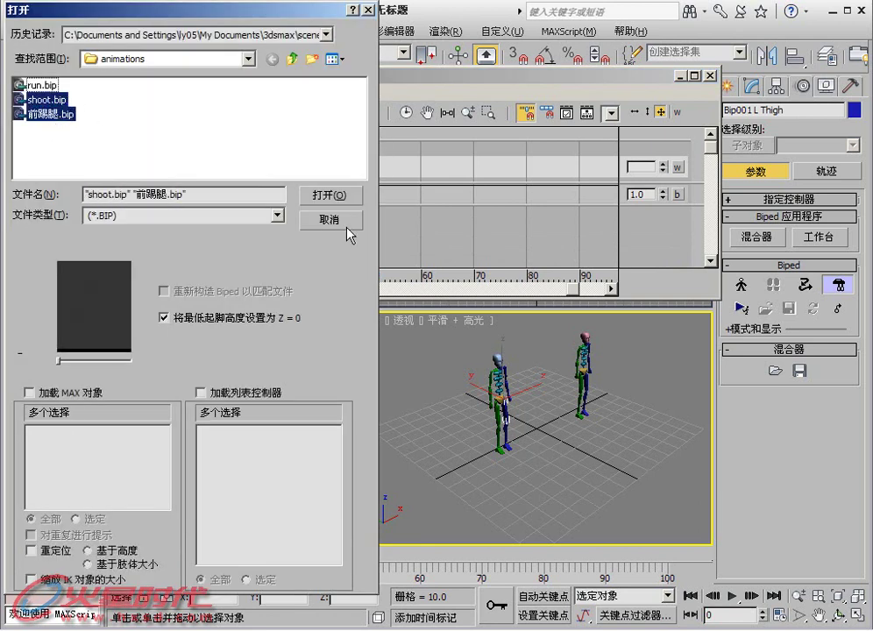
pyautogui.moveTo(84, 79); pyautogui.dragTo(46, 93)
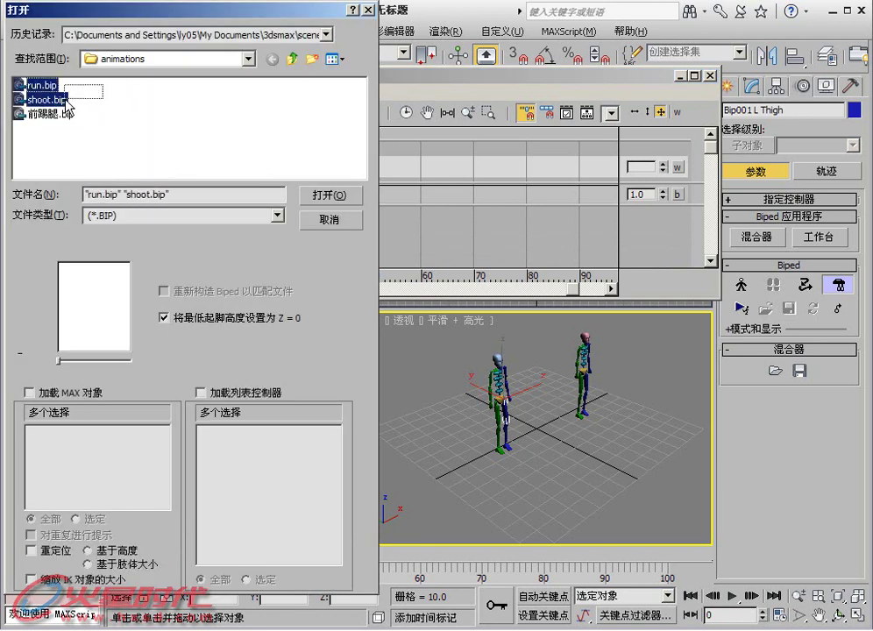
pyautogui.click(340, 195)
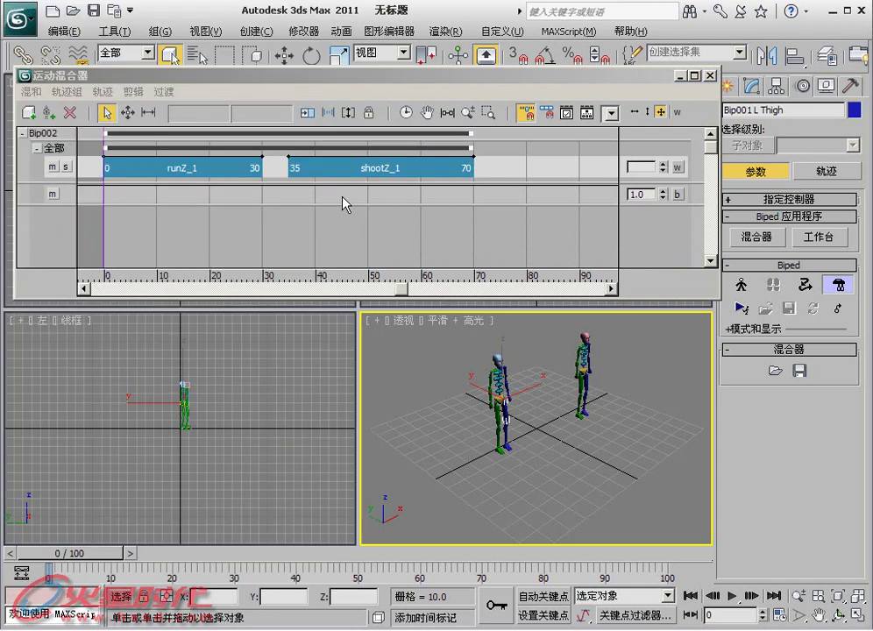
# - With Move Clips, shift shootZ_1 later along Bip002's track
pyautogui.click(313, 167)
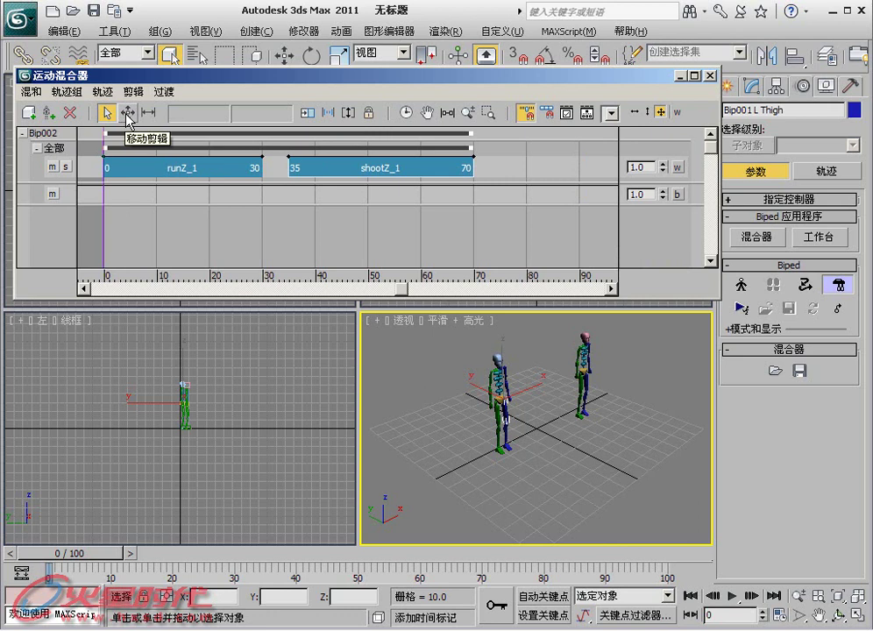
pyautogui.click(128, 115)
pyautogui.moveTo(133, 167)
pyautogui.mouseDown()
pyautogui.moveTo(160, 168)
pyautogui.moveTo(132, 167)
pyautogui.mouseUp()
pyautogui.moveTo(295, 168)
pyautogui.mouseDown()
pyautogui.moveTo(391, 166)
pyautogui.moveTo(344, 167)
pyautogui.mouseUp()
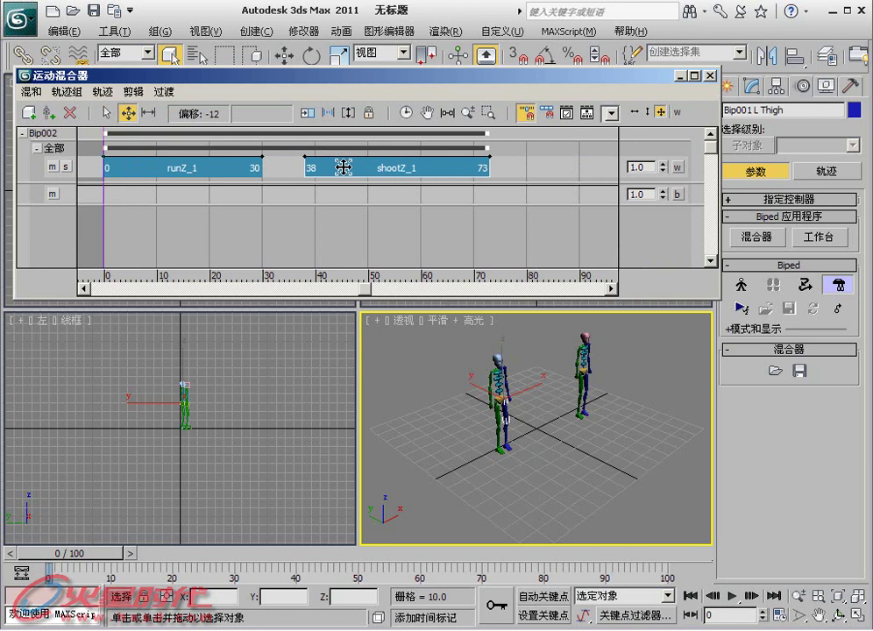
# - Slide the clips further along the timeline, then return runZ_1 to start at frame 0
pyautogui.click(154, 120)
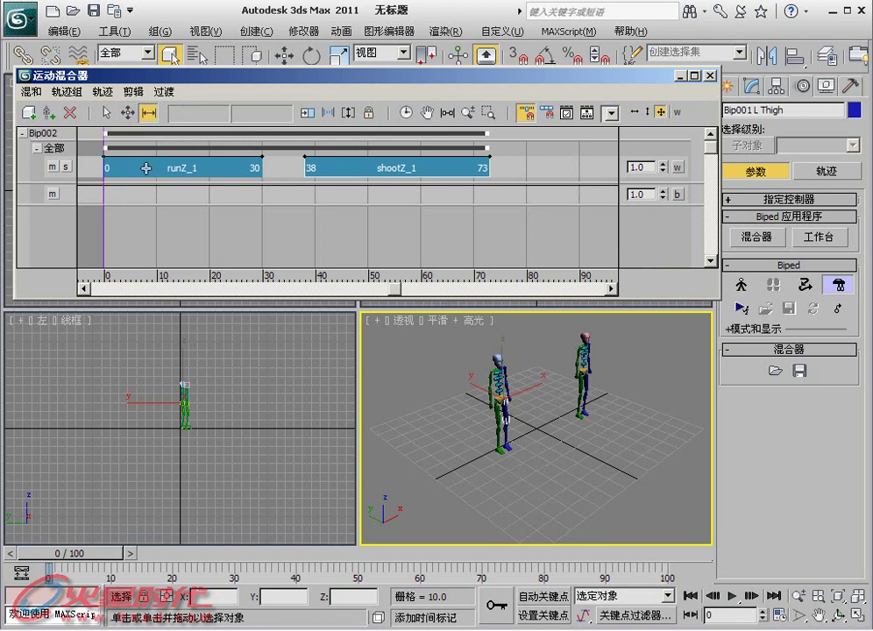
pyautogui.moveTo(189, 163); pyautogui.dragTo(254, 167)
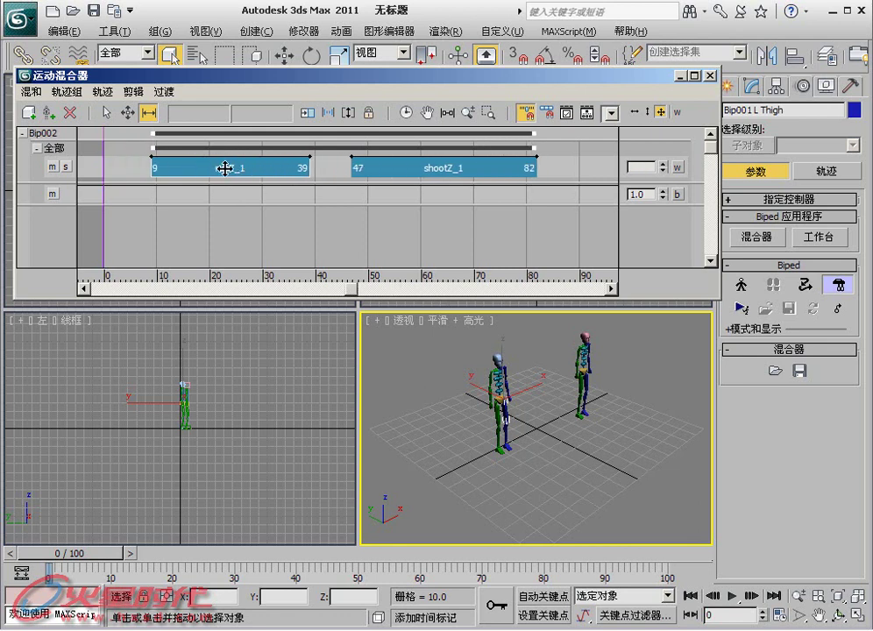
pyautogui.moveTo(355, 168)
pyautogui.mouseDown()
pyautogui.moveTo(377, 166)
pyautogui.moveTo(347, 163)
pyautogui.moveTo(399, 164)
pyautogui.moveTo(339, 161)
pyautogui.moveTo(390, 162)
pyautogui.moveTo(372, 163)
pyautogui.mouseUp()
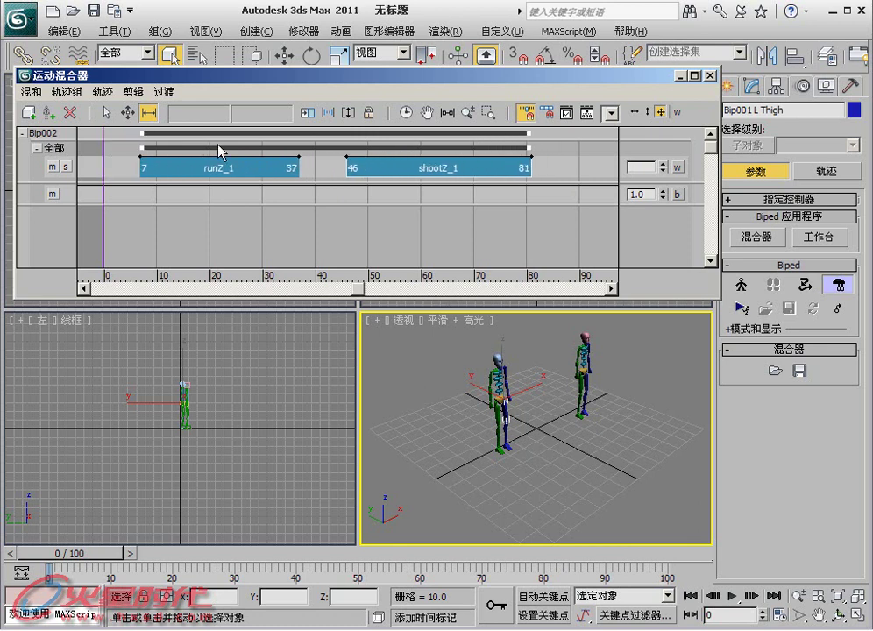
pyautogui.moveTo(166, 164); pyautogui.dragTo(129, 163)
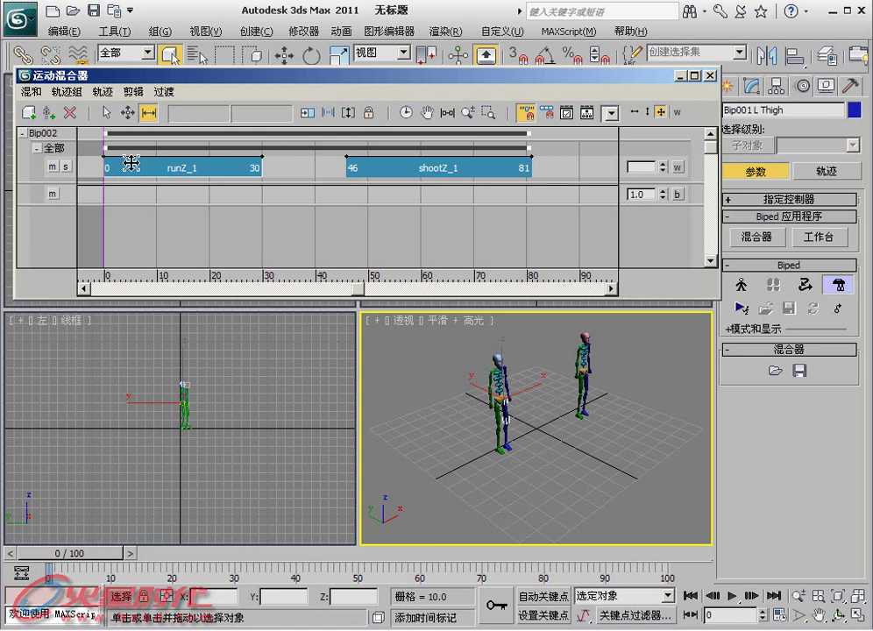
# - Move shootZ_1 earlier, turn on Snap Frames, and nudge it one frame later
pyautogui.click(127, 112)
pyautogui.moveTo(394, 166); pyautogui.dragTo(337, 166)
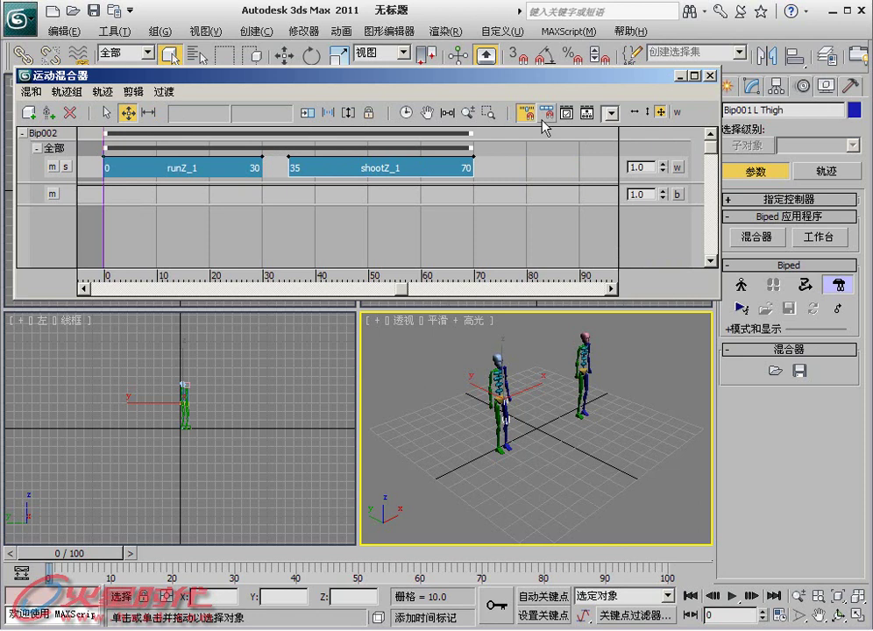
pyautogui.click(530, 121)
pyautogui.moveTo(302, 166)
pyautogui.mouseDown()
pyautogui.moveTo(350, 165)
pyautogui.moveTo(340, 166)
pyautogui.mouseUp()
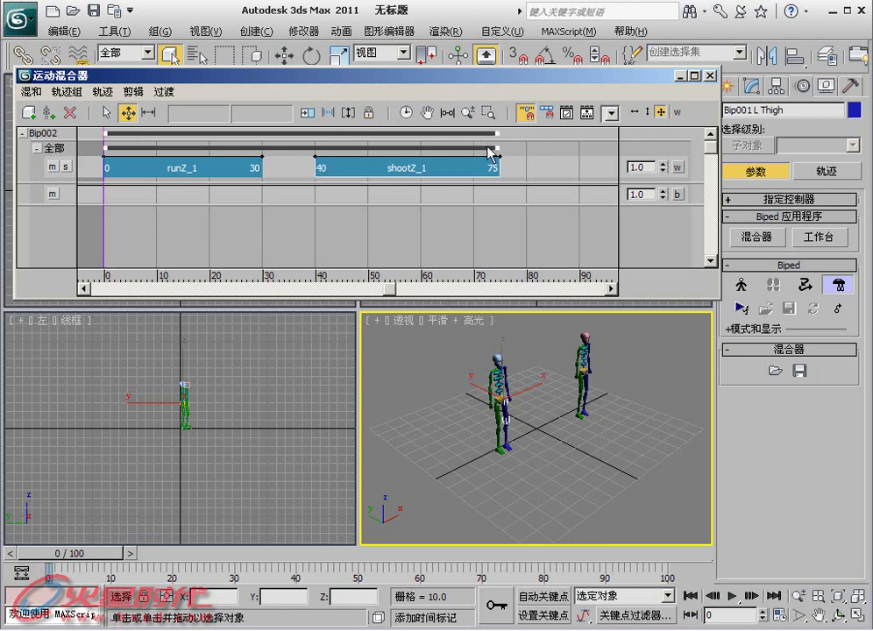
# - Turn on Snap Clips and place runZ_1 at frames 10–40, butting against shootZ_1
pyautogui.click(545, 113)
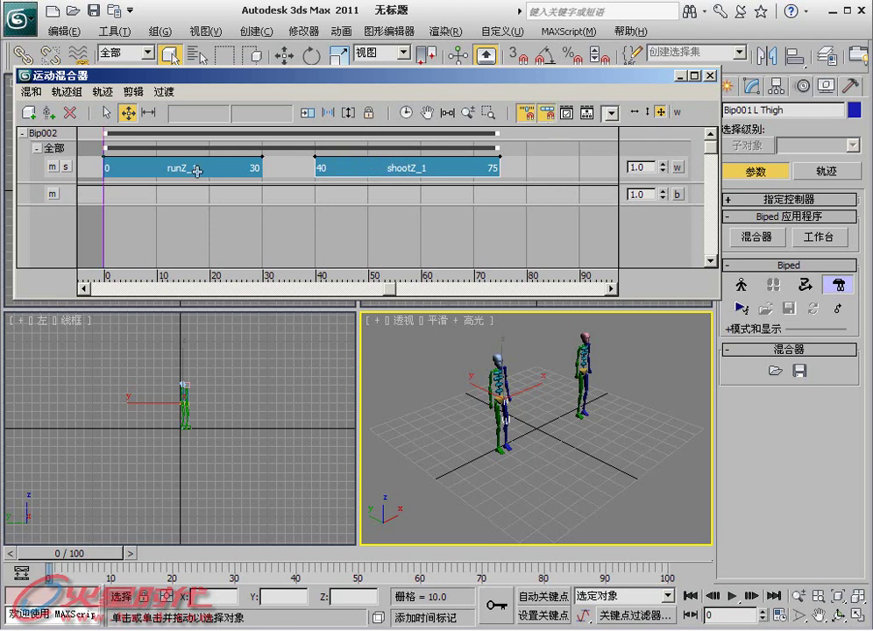
pyautogui.moveTo(173, 168); pyautogui.dragTo(183, 168)
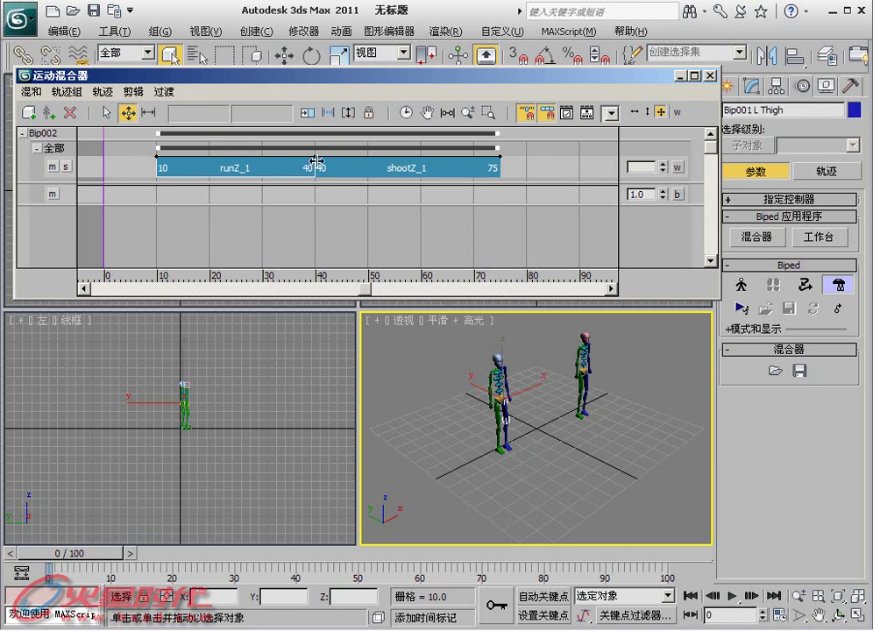
pyautogui.moveTo(204, 167); pyautogui.dragTo(552, 174)
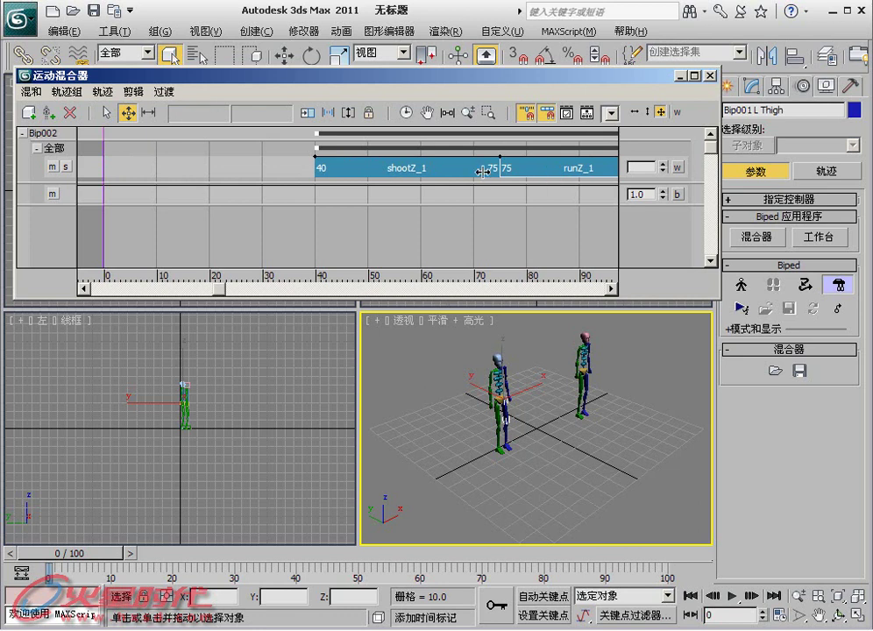
pyautogui.moveTo(368, 166); pyautogui.dragTo(220, 164)
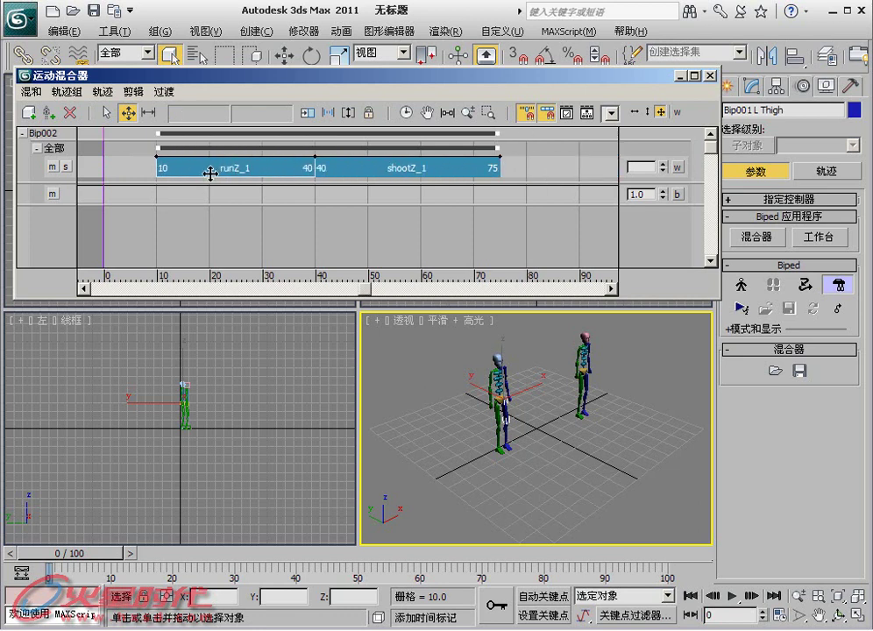
pyautogui.click(528, 114)
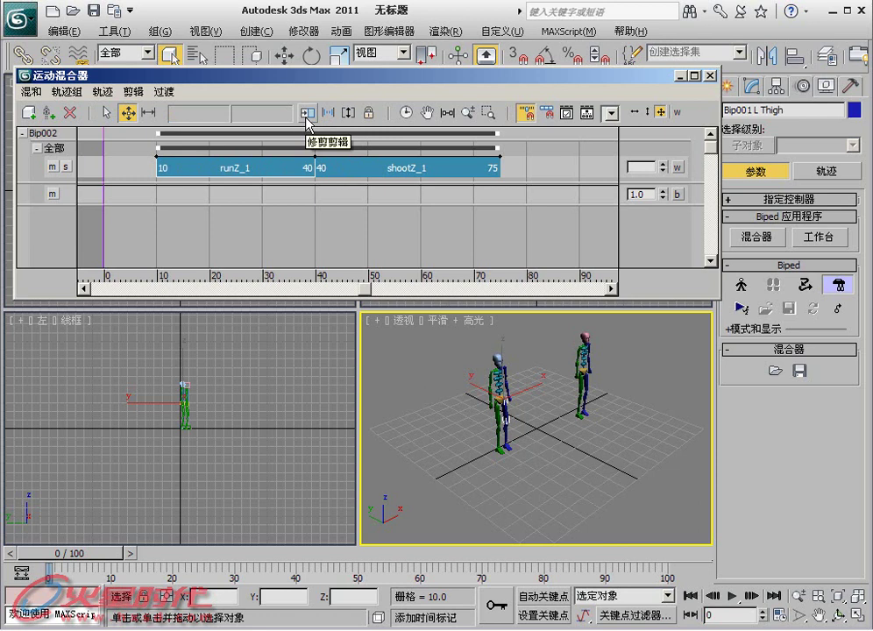
# - Move runZ_1 back to frame 0 and, with Trim Clips on, trim its end to frame 13
pyautogui.moveTo(180, 166); pyautogui.dragTo(128, 166)
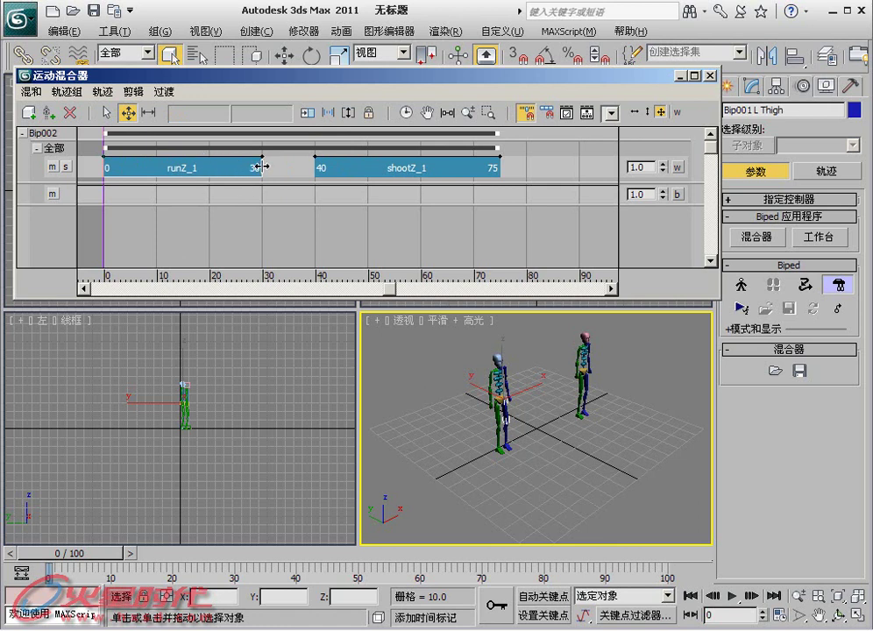
pyautogui.moveTo(261, 167); pyautogui.dragTo(200, 167)
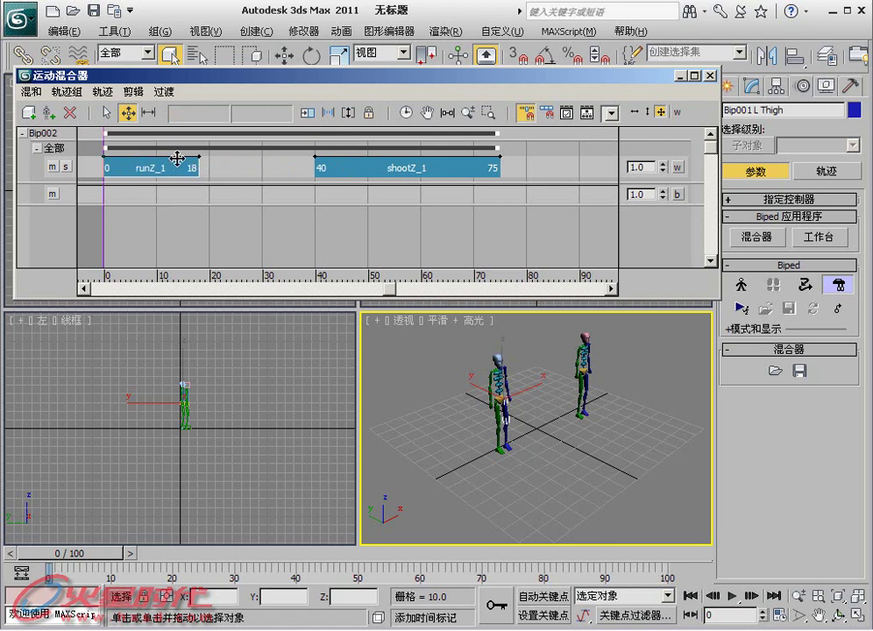
pyautogui.moveTo(199, 168)
pyautogui.mouseDown()
pyautogui.moveTo(251, 168)
pyautogui.moveTo(241, 169)
pyautogui.mouseUp()
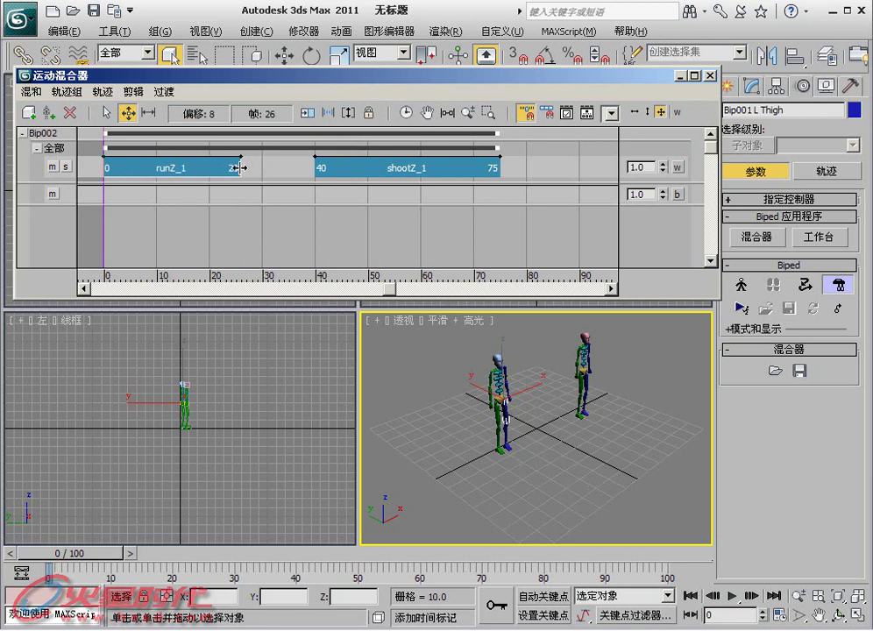
pyautogui.click(305, 116)
pyautogui.moveTo(241, 168); pyautogui.dragTo(175, 165)
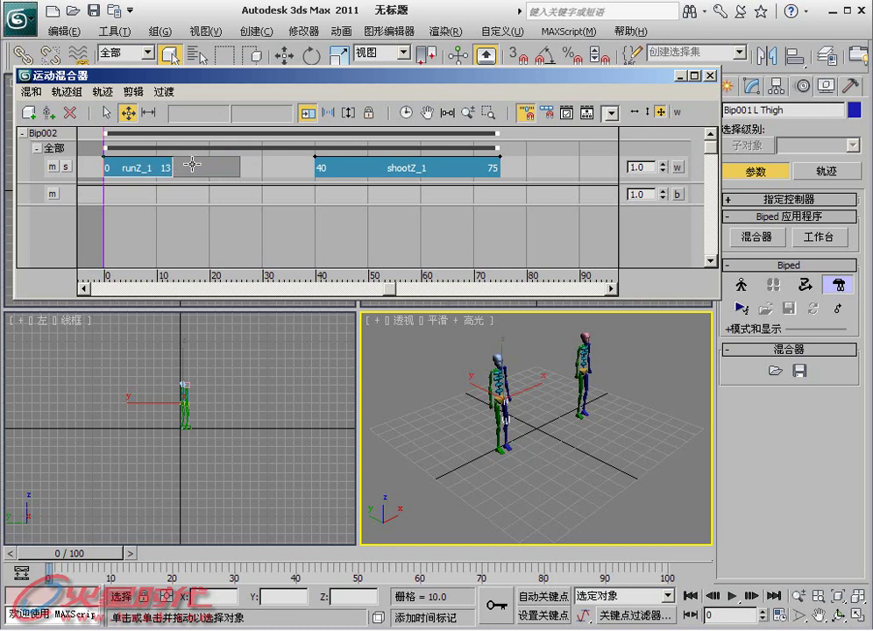
# - Turn off Trim Clips, dropping runZ_1's unused tail
pyautogui.click(307, 114)
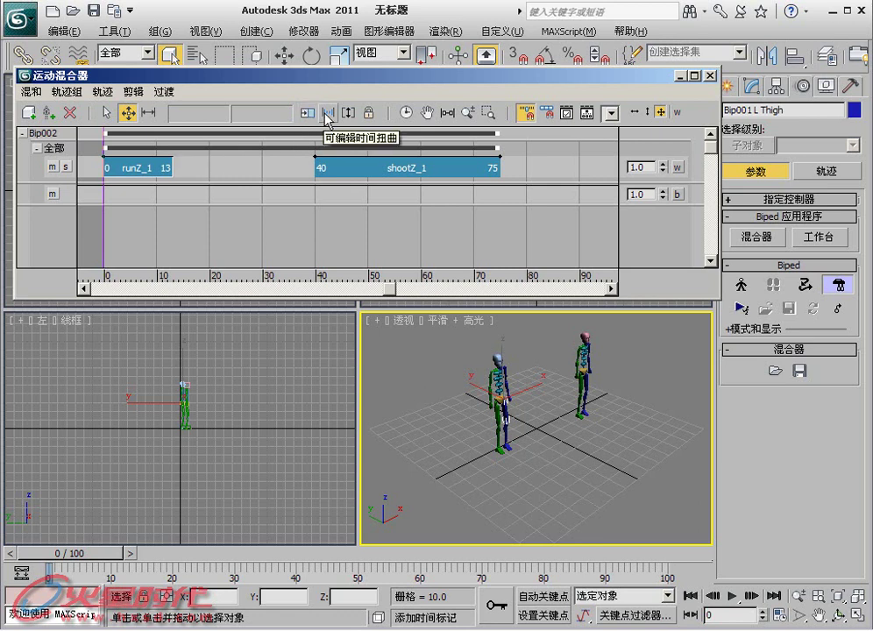
pyautogui.click(327, 114)
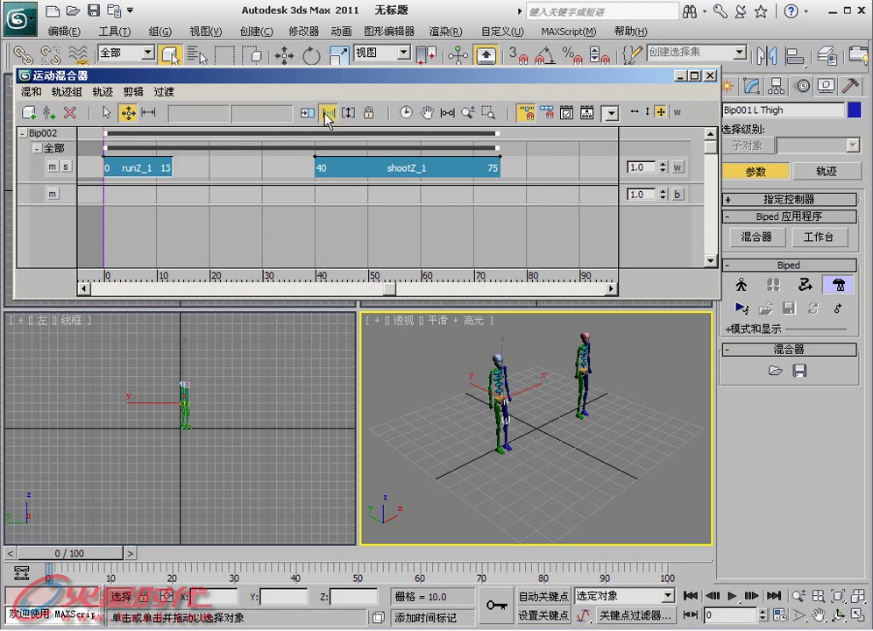
pyautogui.click(327, 114)
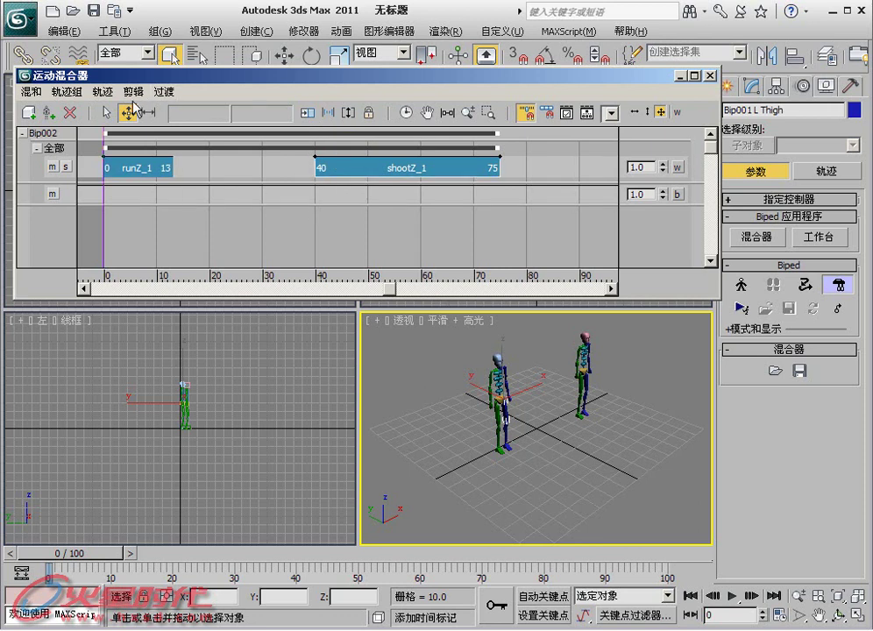
# - Add a time warp to shootZ_1 and drag one warp marker earlier
pyautogui.click(132, 92)
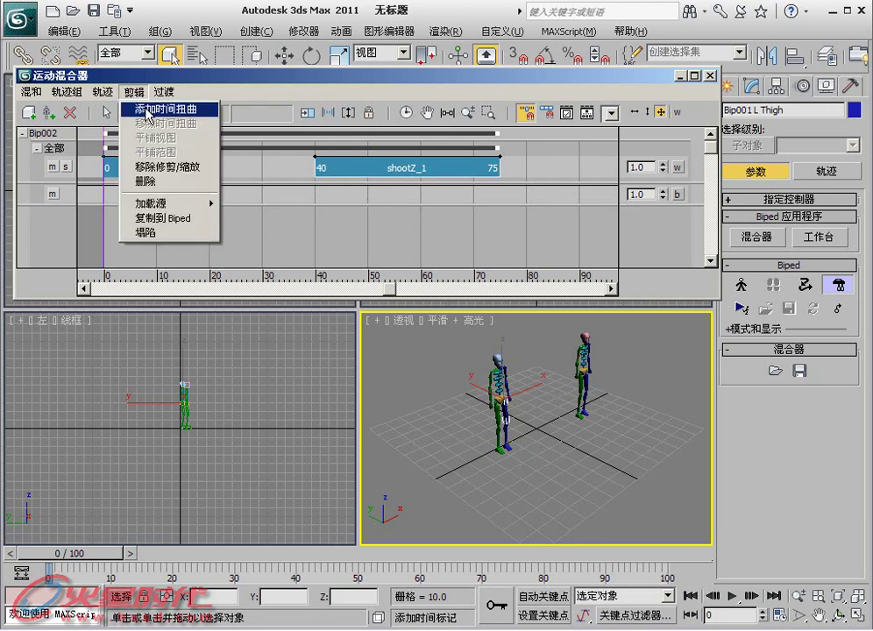
pyautogui.click(146, 112)
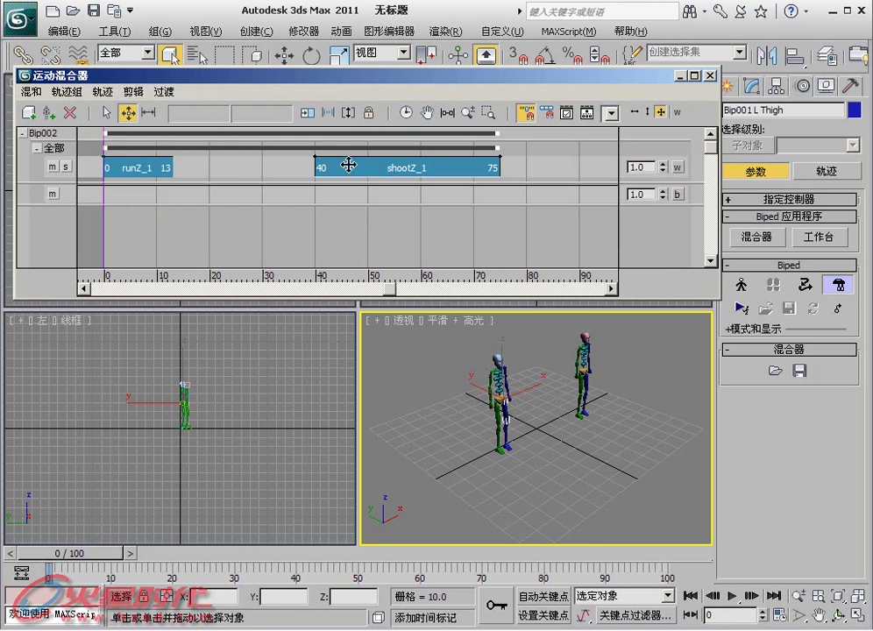
pyautogui.click(328, 113)
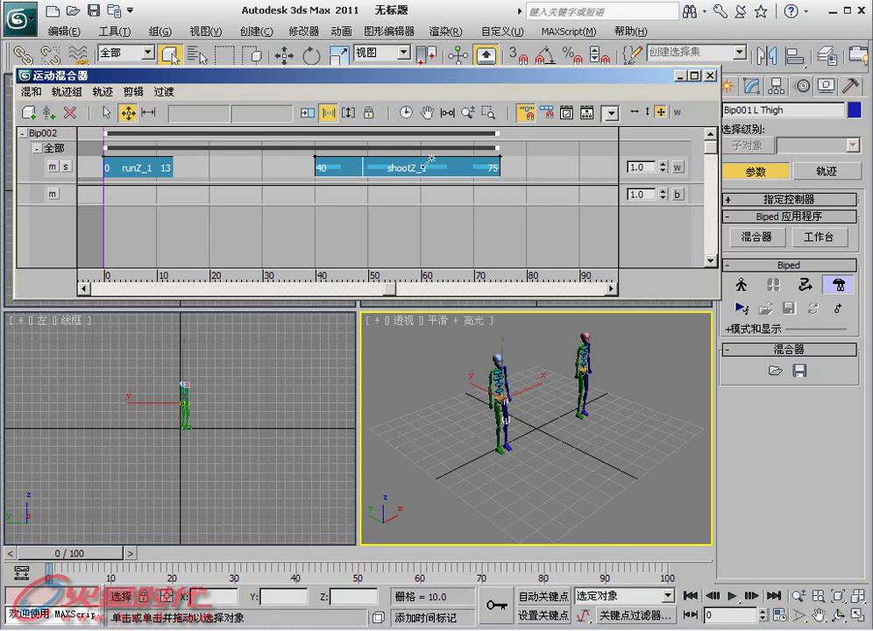
pyautogui.moveTo(363, 160); pyautogui.dragTo(347, 161)
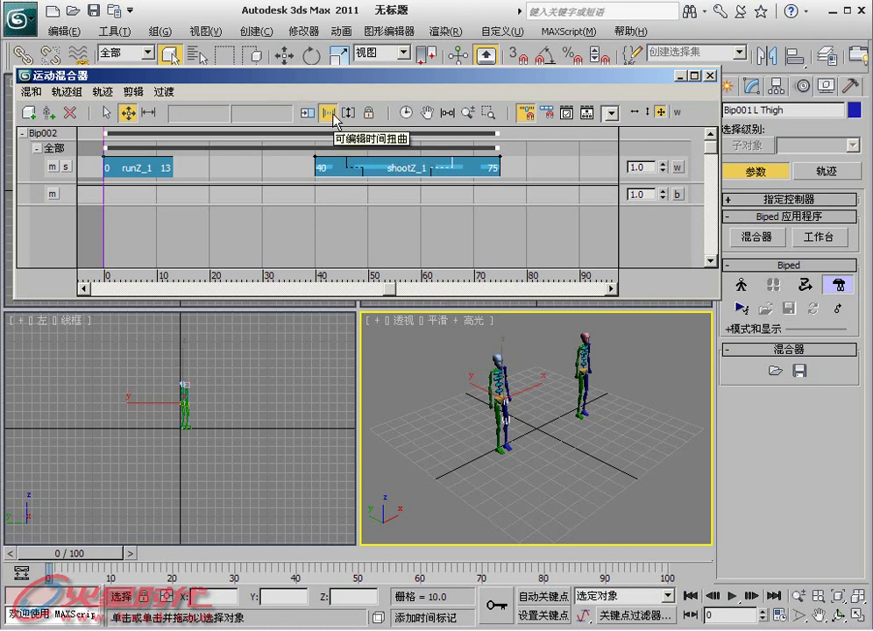
# - Hide and re-show the time warp markers, then allow moving clips between tracks
pyautogui.click(334, 117)
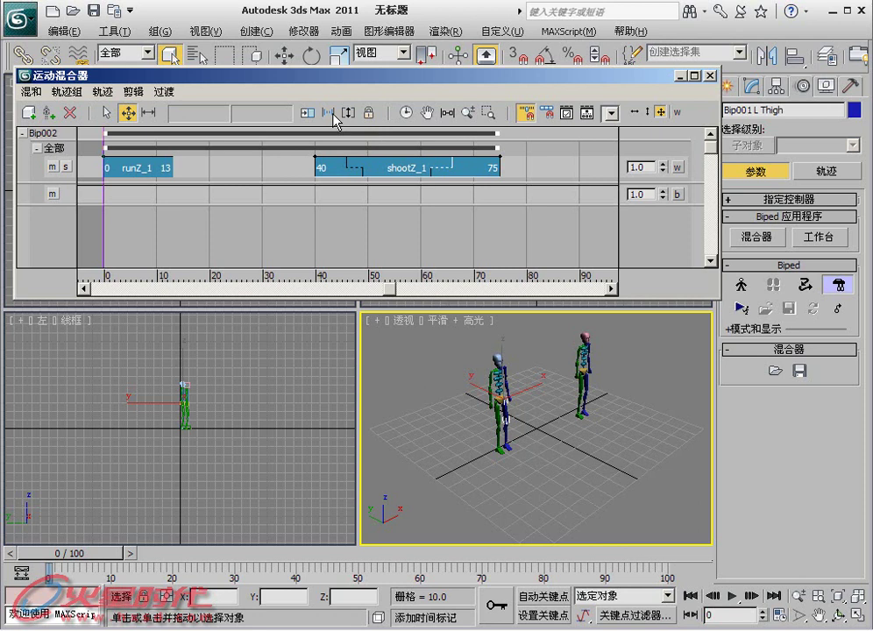
pyautogui.click(330, 113)
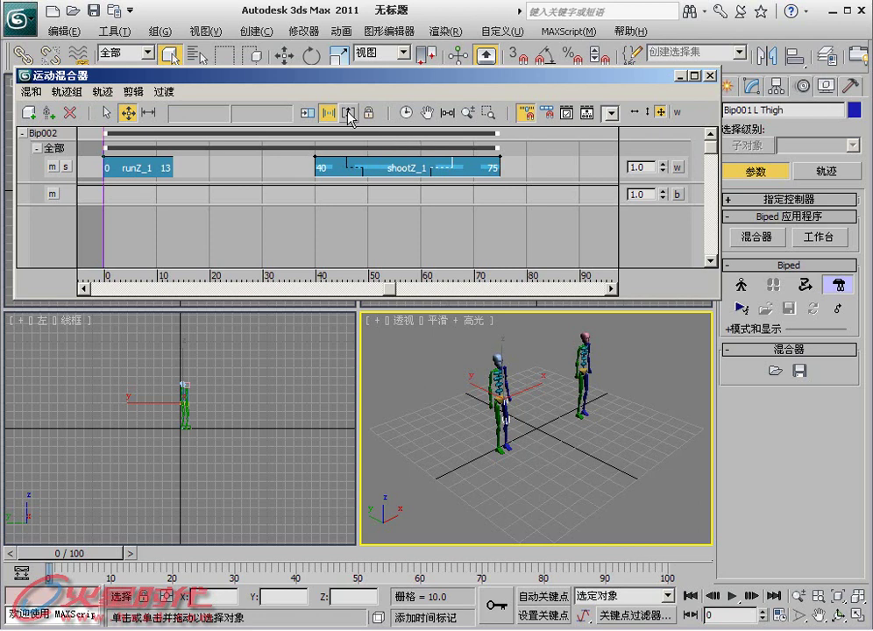
pyautogui.click(349, 116)
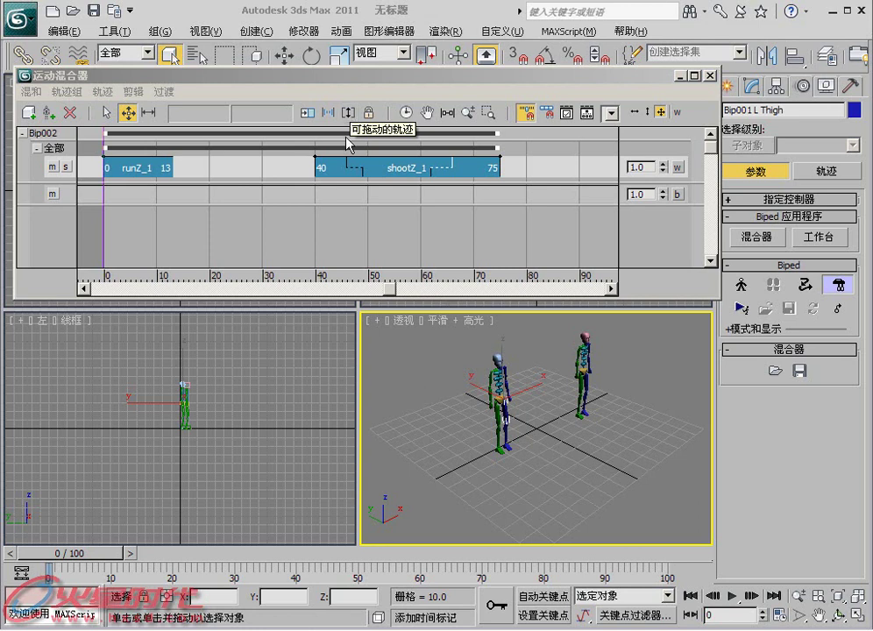
# - Add a layer track above Bip002's track and move shootZ_1 up into it
pyautogui.rightClick(282, 163)
pyautogui.click(385, 183)
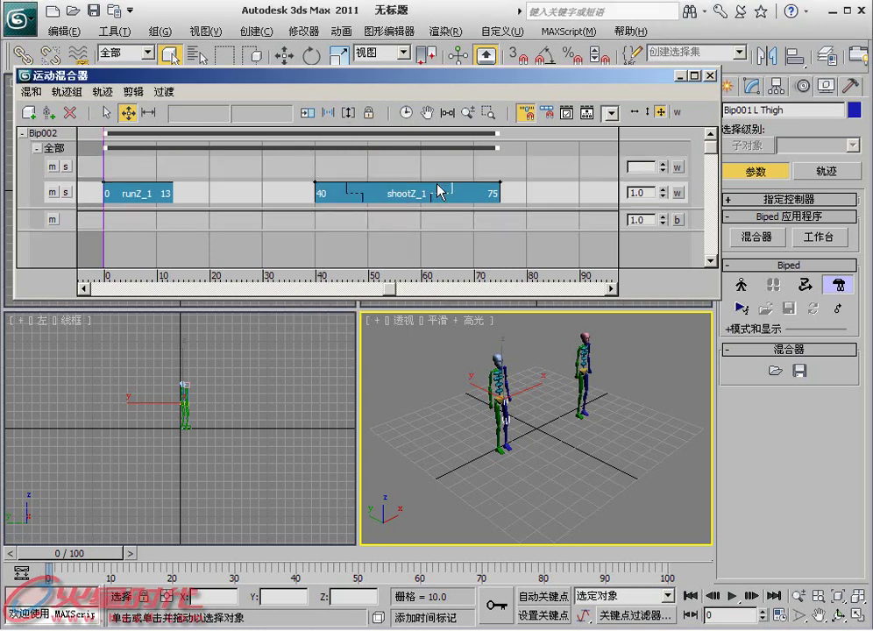
pyautogui.moveTo(368, 188); pyautogui.dragTo(364, 167)
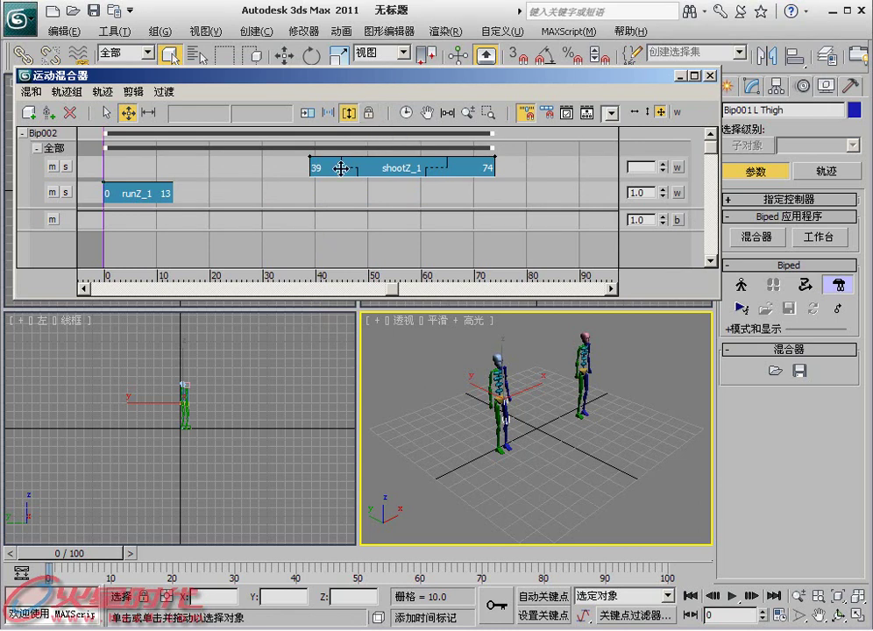
# - Convert the upper track to a transition track, delete shootZ_1, and choose New Clips From Files
pyautogui.rightClick(281, 165)
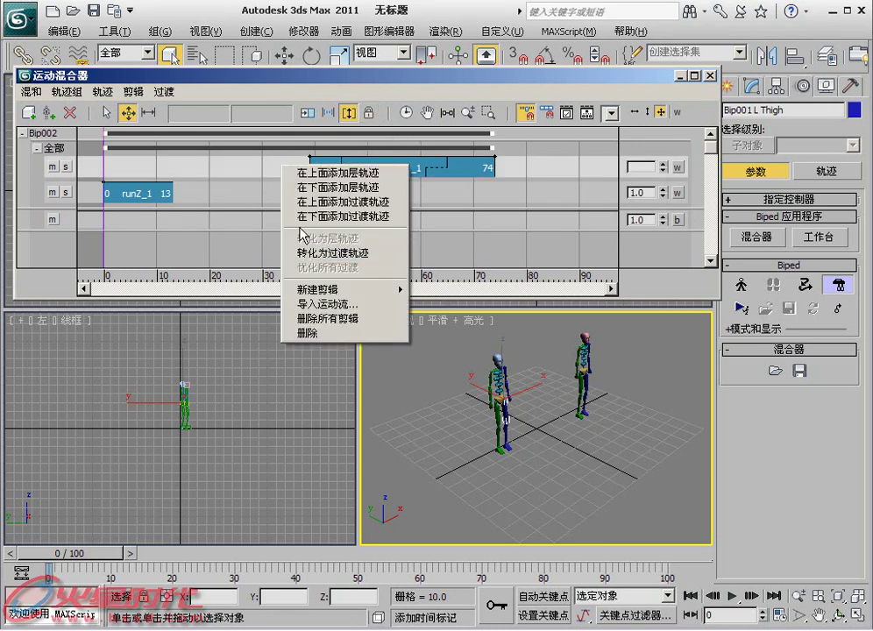
pyautogui.click(248, 163)
pyautogui.rightClick(245, 165)
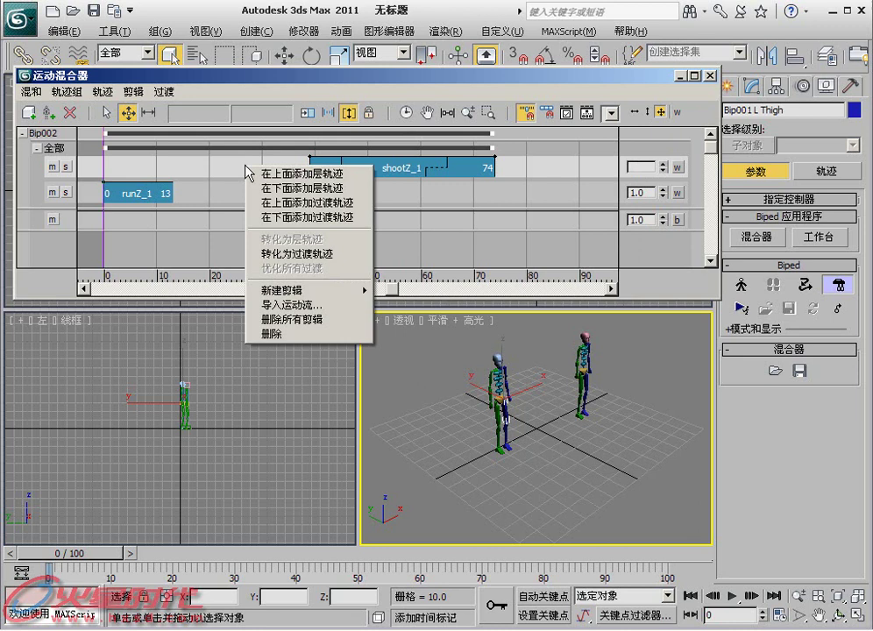
pyautogui.click(282, 253)
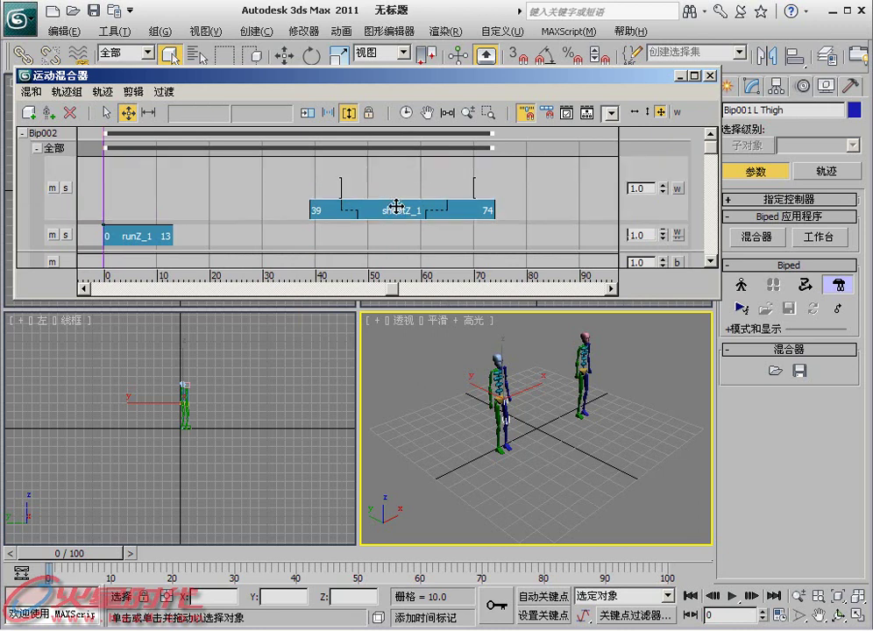
pyautogui.rightClick(397, 208)
pyautogui.click(428, 289)
pyautogui.rightClick(266, 180)
pyautogui.moveTo(312, 308)
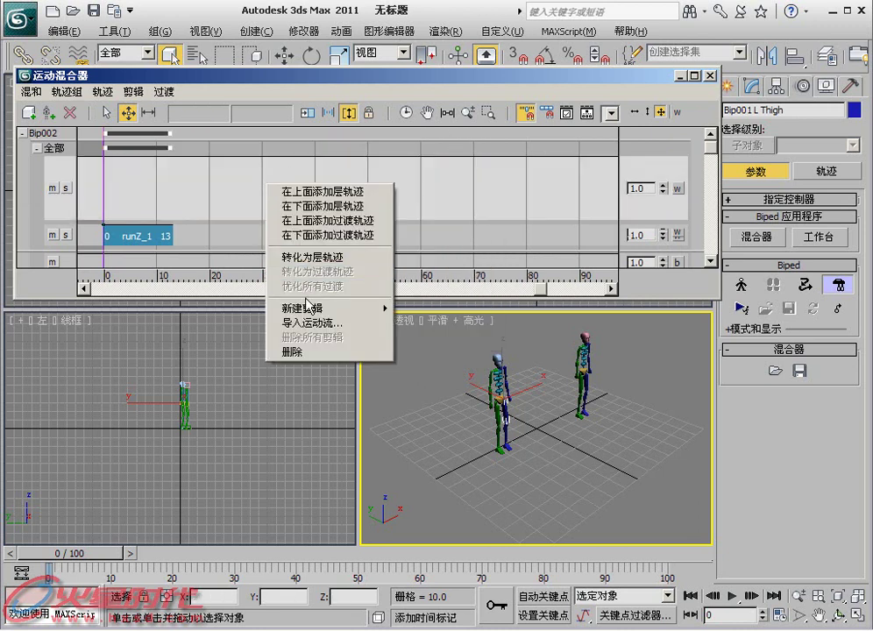
pyautogui.click(429, 307)
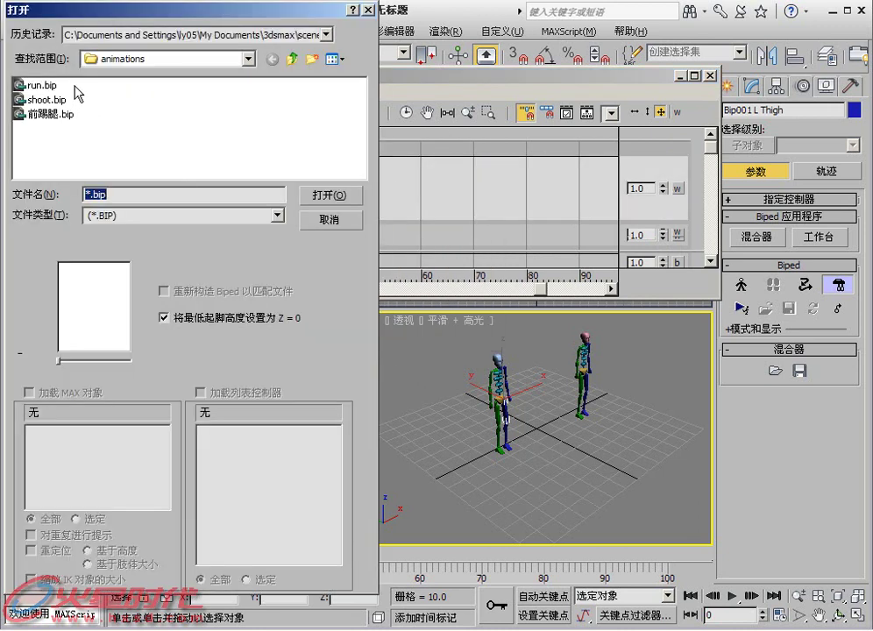
# - Load the three selected .bip motion files into the mixer's transition track
pyautogui.moveTo(66, 140); pyautogui.dragTo(11, 77)
pyautogui.click(332, 194)
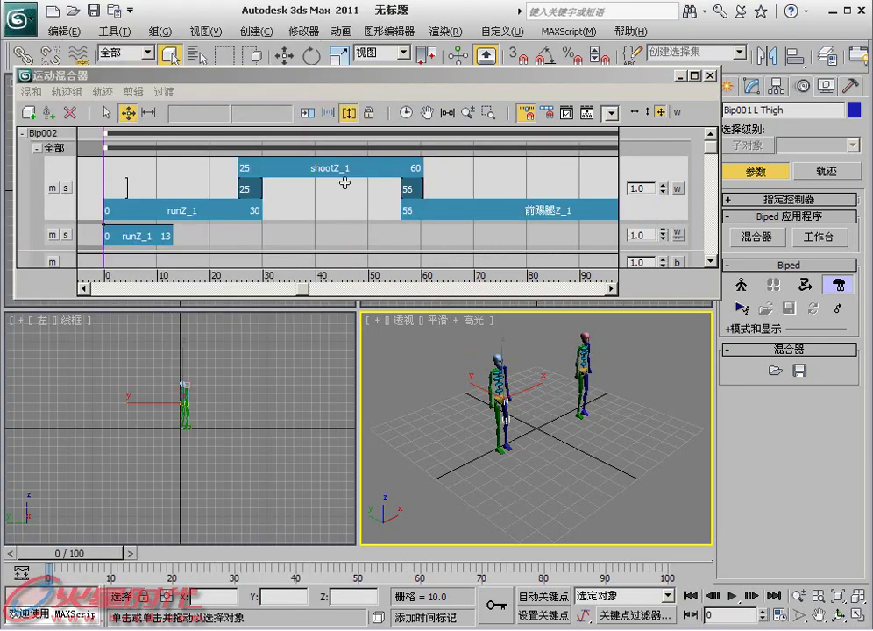
pyautogui.click(251, 190)
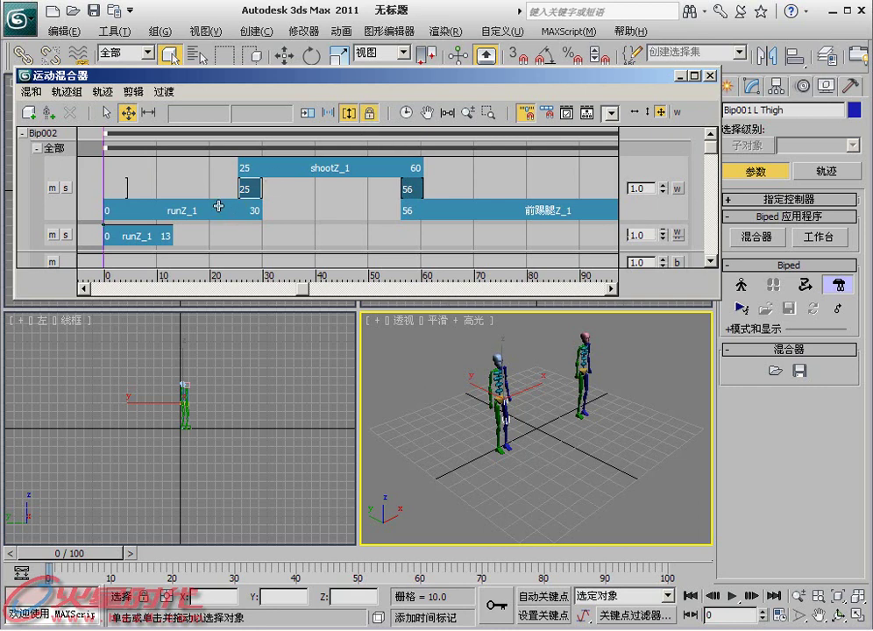
# - Slide runZ_1 along its track so it occupies frames 0–30
pyautogui.moveTo(219, 207); pyautogui.dragTo(221, 205)
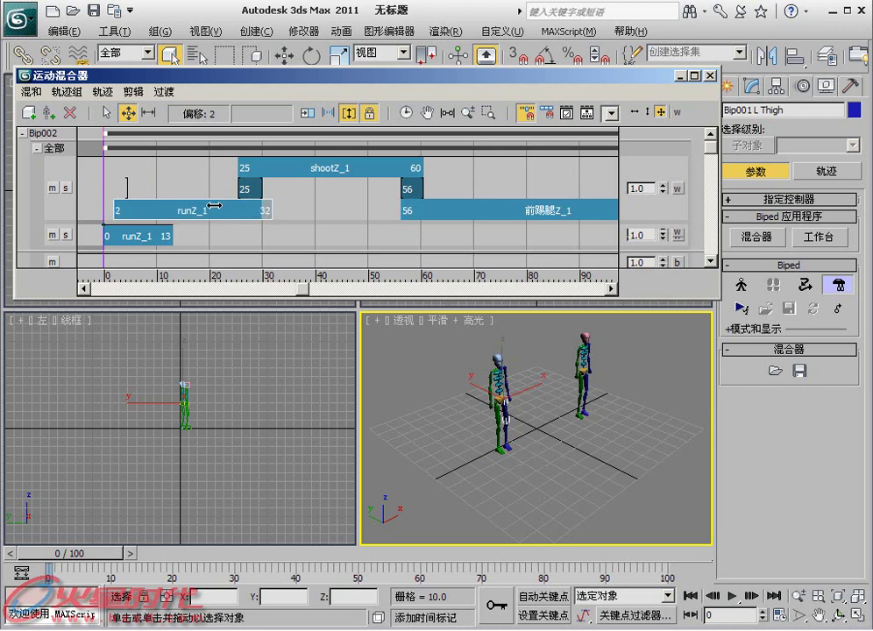
pyautogui.click(251, 187)
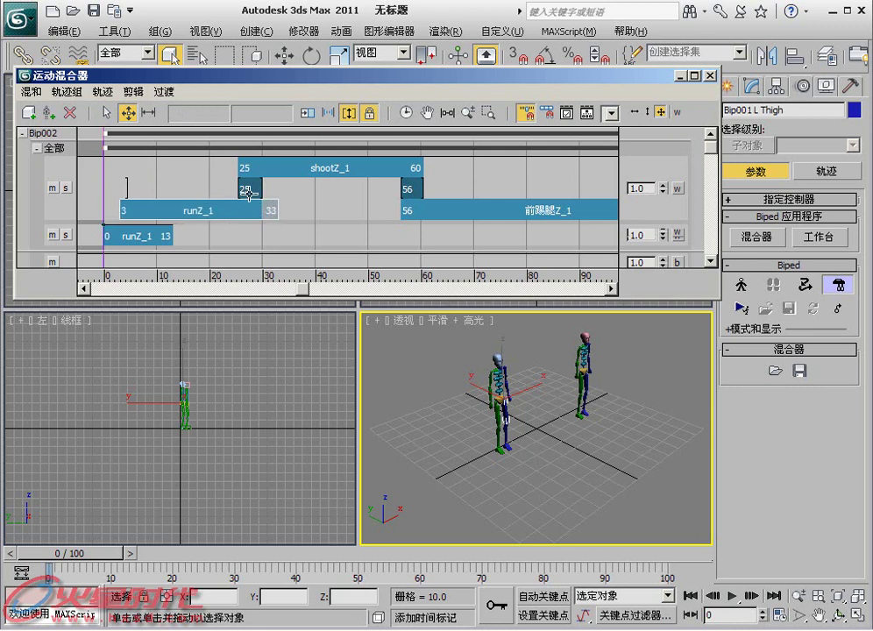
pyautogui.moveTo(239, 204)
pyautogui.mouseDown()
pyautogui.moveTo(190, 205)
pyautogui.moveTo(208, 205)
pyautogui.mouseUp()
# - Position shootZ_1 at frames 25–60 above runZ_1
pyautogui.moveTo(275, 167); pyautogui.dragTo(326, 171)
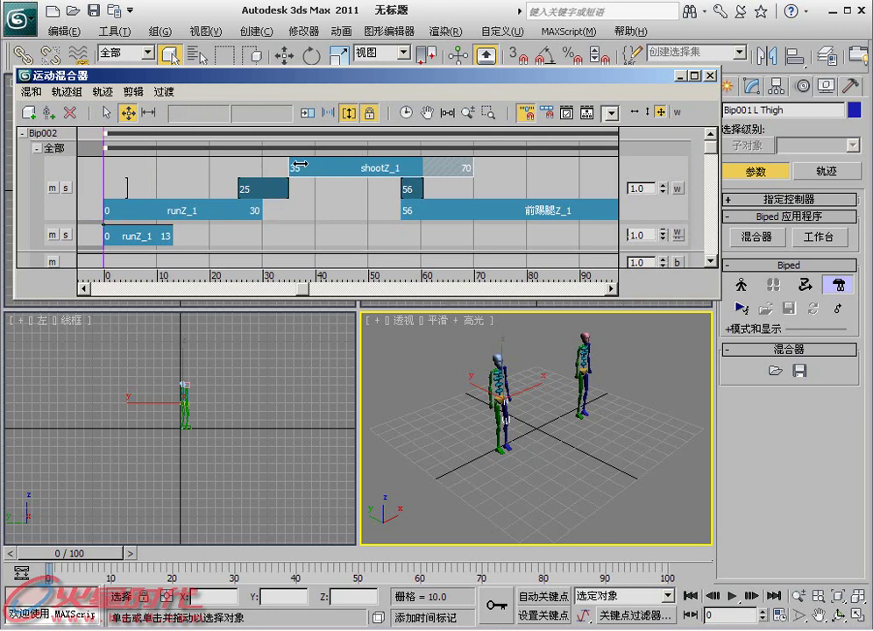
pyautogui.moveTo(311, 166)
pyautogui.mouseDown()
pyautogui.moveTo(320, 162)
pyautogui.moveTo(250, 167)
pyautogui.moveTo(272, 164)
pyautogui.mouseUp()
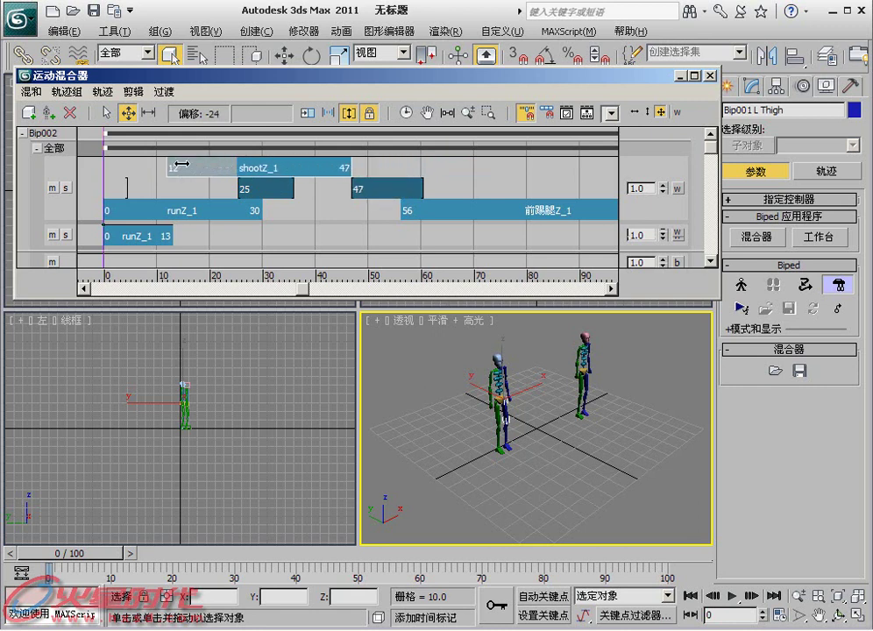
pyautogui.moveTo(271, 164); pyautogui.dragTo(266, 168)
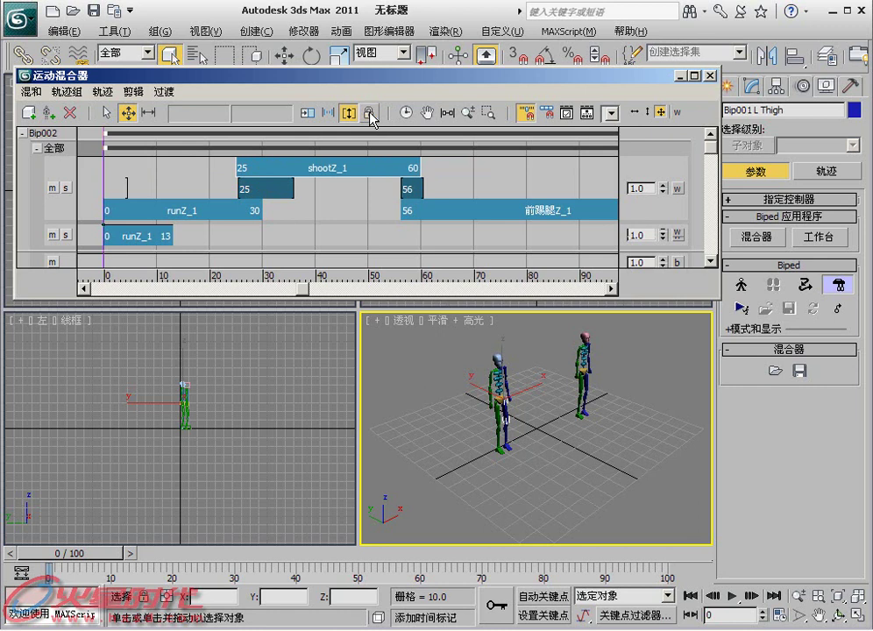
pyautogui.moveTo(267, 166); pyautogui.dragTo(278, 164)
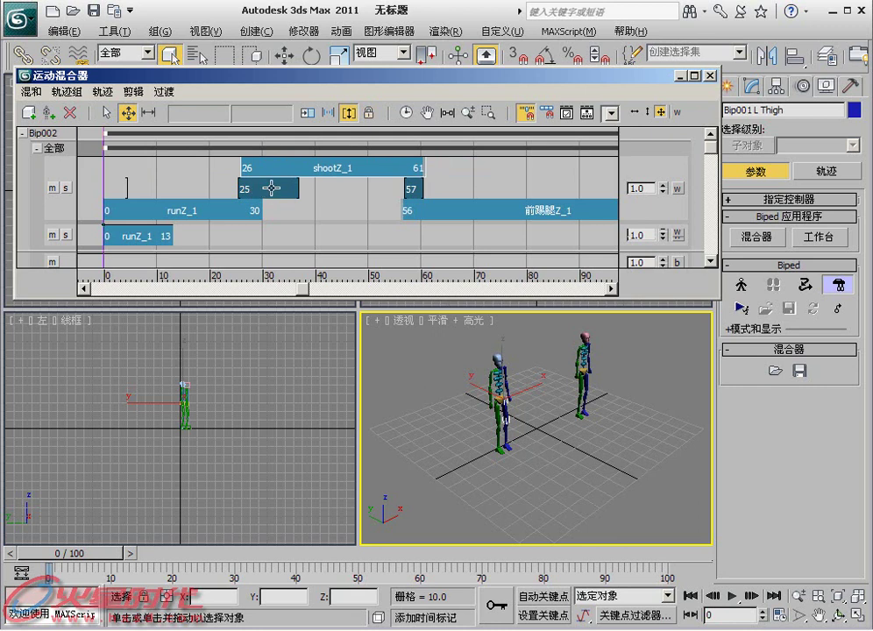
pyautogui.moveTo(277, 165)
pyautogui.mouseDown()
pyautogui.moveTo(243, 168)
pyautogui.moveTo(285, 169)
pyautogui.moveTo(273, 169)
pyautogui.mouseUp()
pyautogui.moveTo(227, 204)
pyautogui.mouseDown()
pyautogui.moveTo(292, 208)
pyautogui.moveTo(228, 207)
pyautogui.mouseUp()
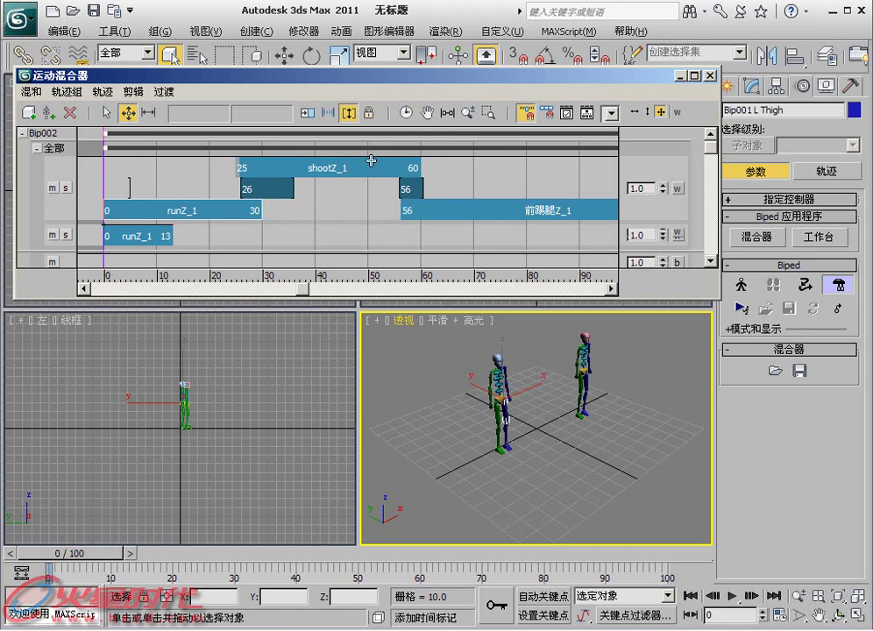
# - Extend the animation range to frame 112 and pan the mixer view toward later frames
pyautogui.click(406, 112)
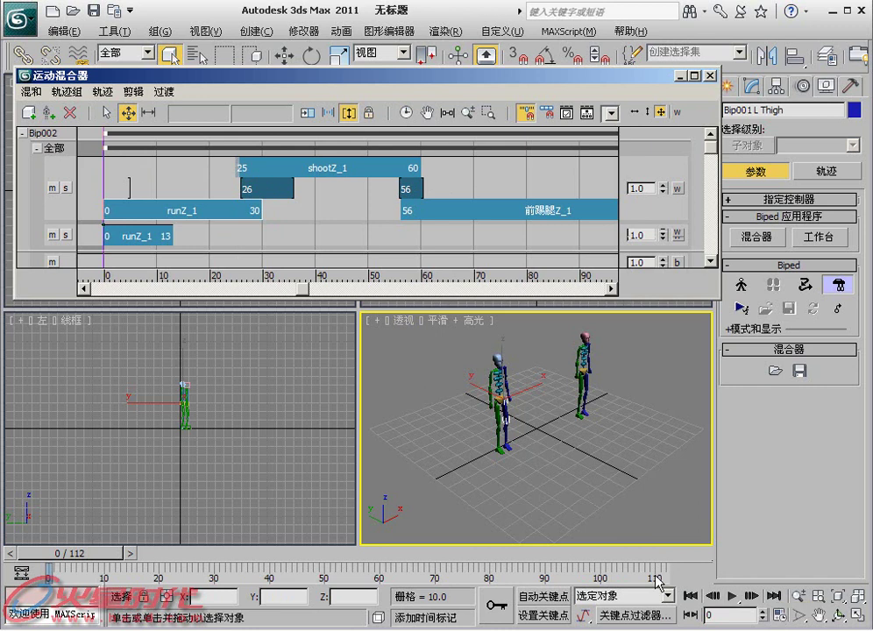
pyautogui.click(428, 112)
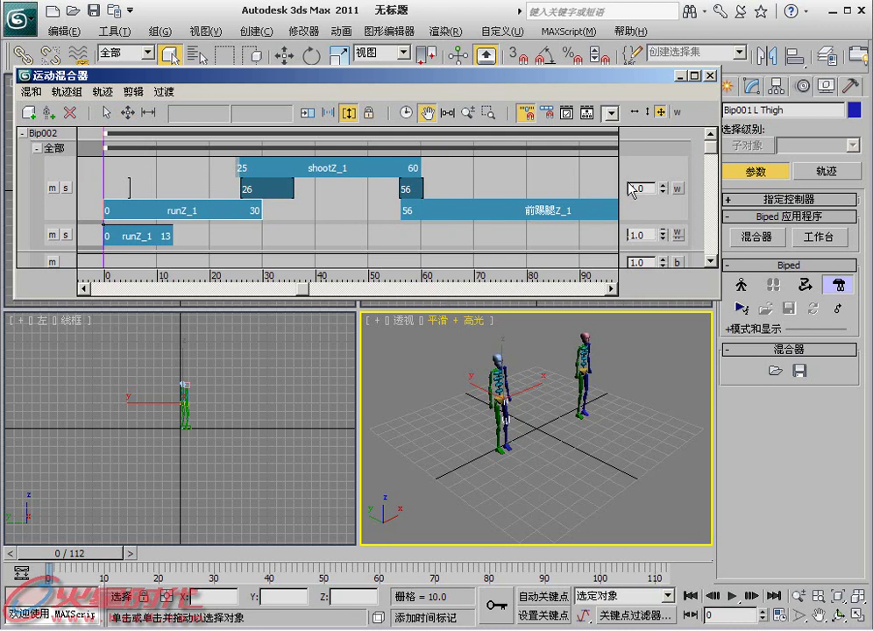
pyautogui.moveTo(547, 208)
pyautogui.mouseDown()
pyautogui.moveTo(419, 216)
pyautogui.moveTo(522, 216)
pyautogui.mouseUp()
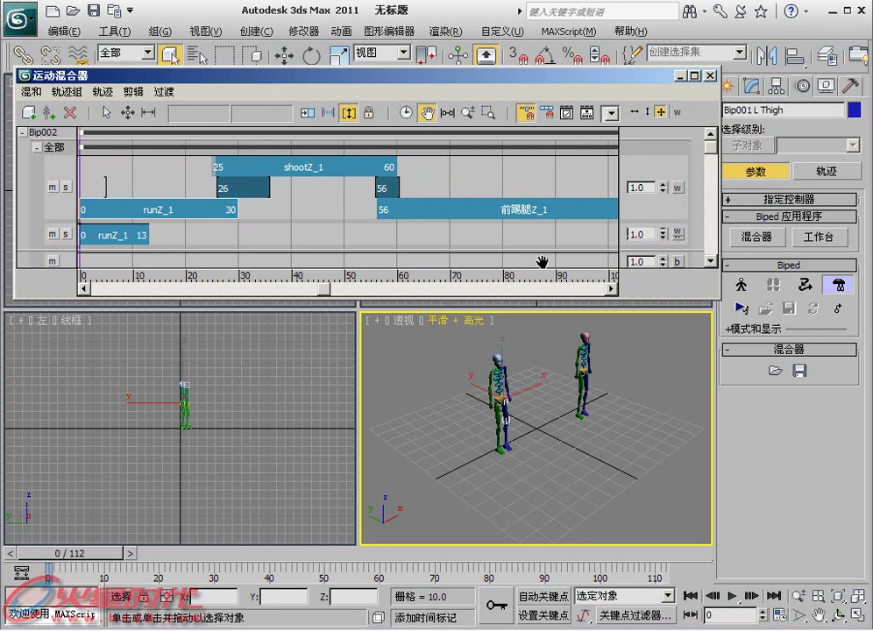
# - Zoom into the mixer timeline near frame 56, then fit all clips back in view
pyautogui.click(451, 114)
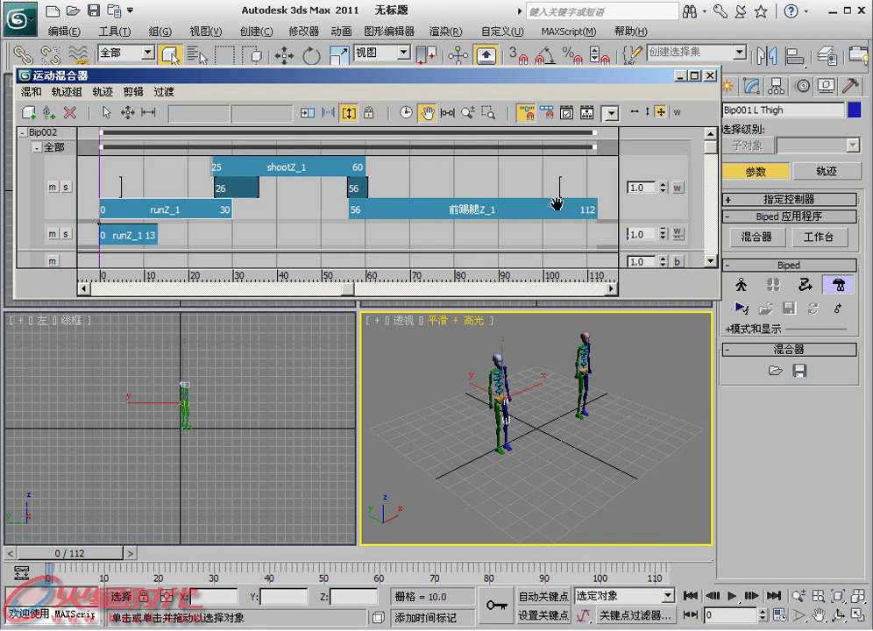
pyautogui.click(471, 113)
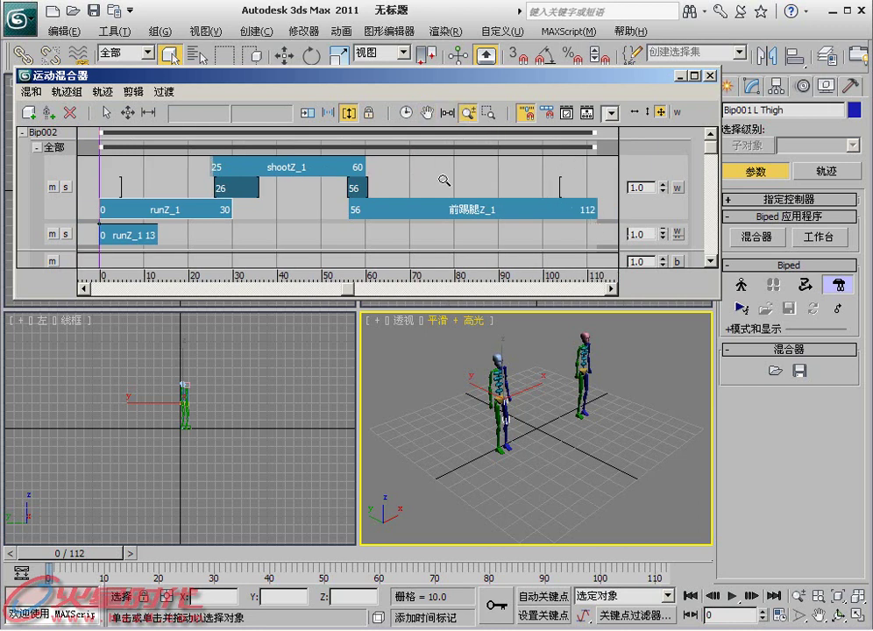
pyautogui.moveTo(379, 209)
pyautogui.mouseDown()
pyautogui.moveTo(455, 208)
pyautogui.moveTo(364, 206)
pyautogui.moveTo(383, 205)
pyautogui.mouseUp()
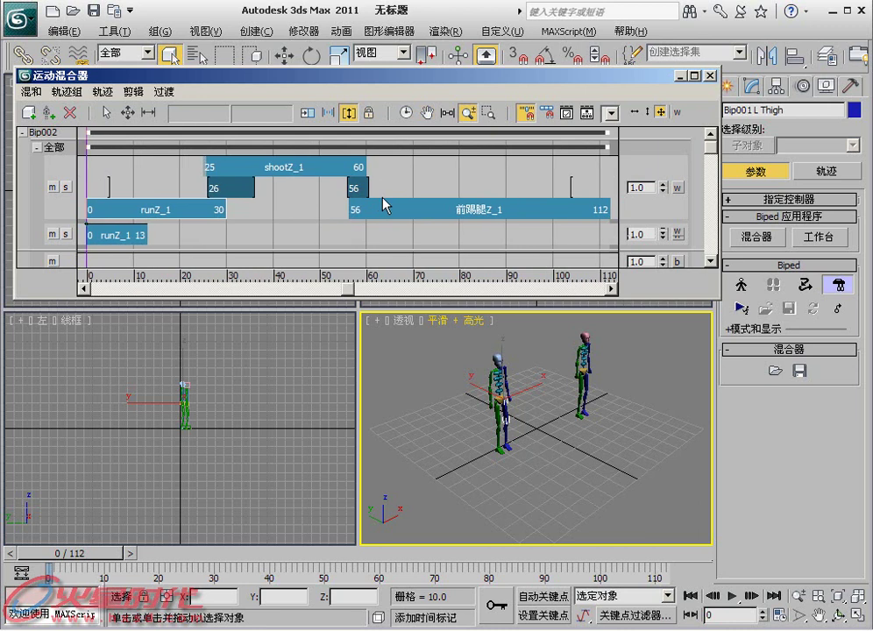
pyautogui.click(488, 112)
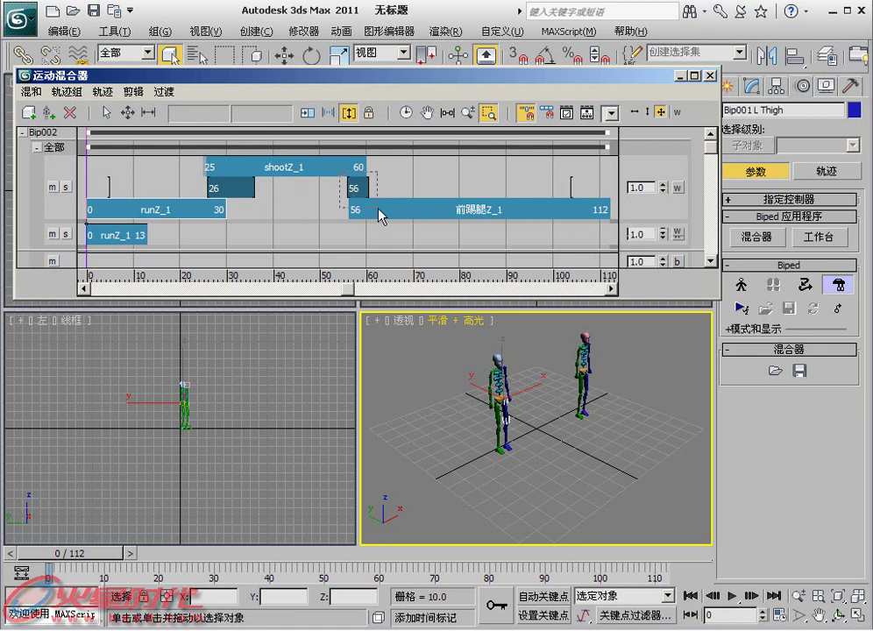
pyautogui.moveTo(342, 178); pyautogui.dragTo(377, 211)
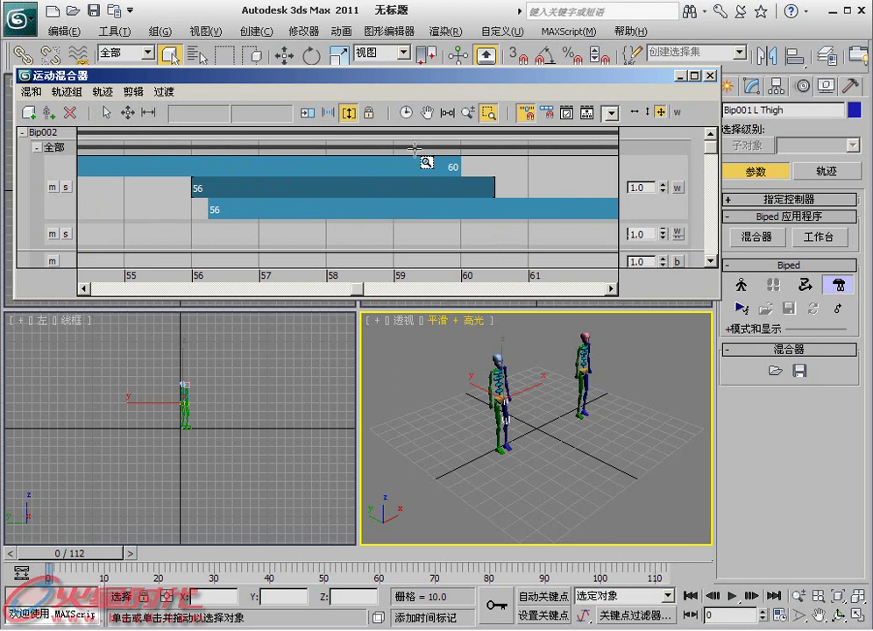
pyautogui.click(447, 113)
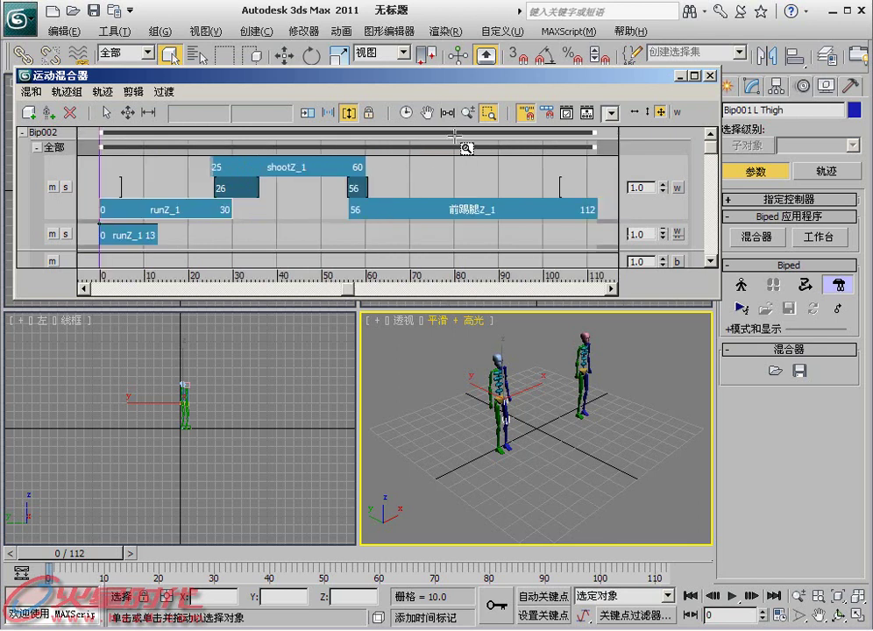
# - Open Mixer Preferences and move the dialog clear of the mixer tracks
pyautogui.click(567, 120)
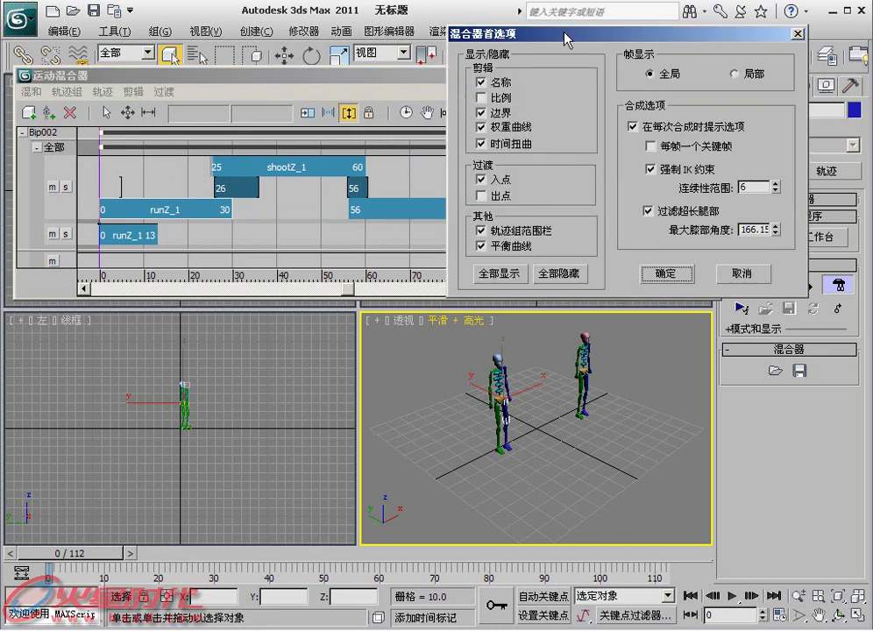
pyautogui.moveTo(565, 32); pyautogui.dragTo(412, 221)
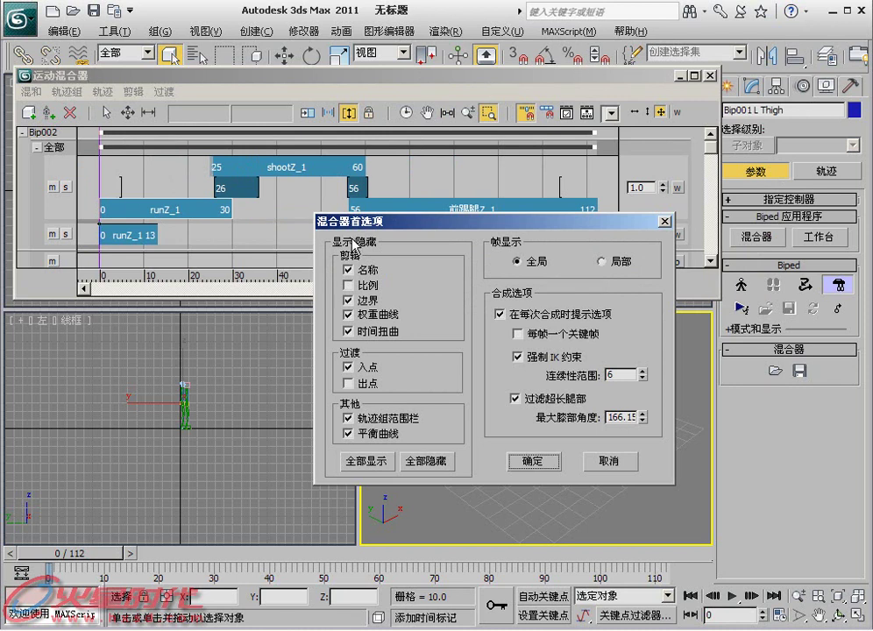
pyautogui.moveTo(366, 221); pyautogui.dragTo(310, 263)
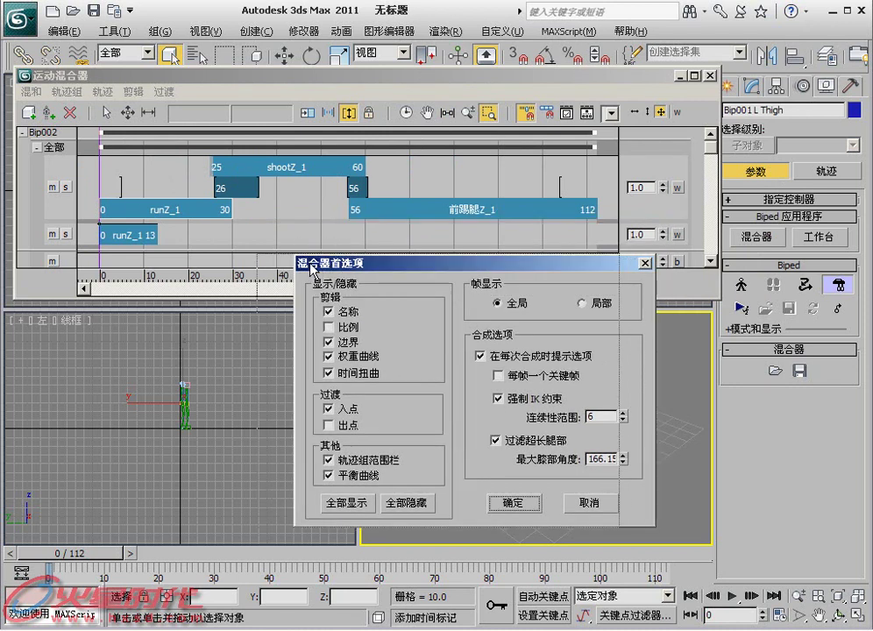
# - Toggle clip Name and Scale display, leaving names shown and scale hidden, and toggle time warps
pyautogui.click(295, 312)
pyautogui.click(294, 312)
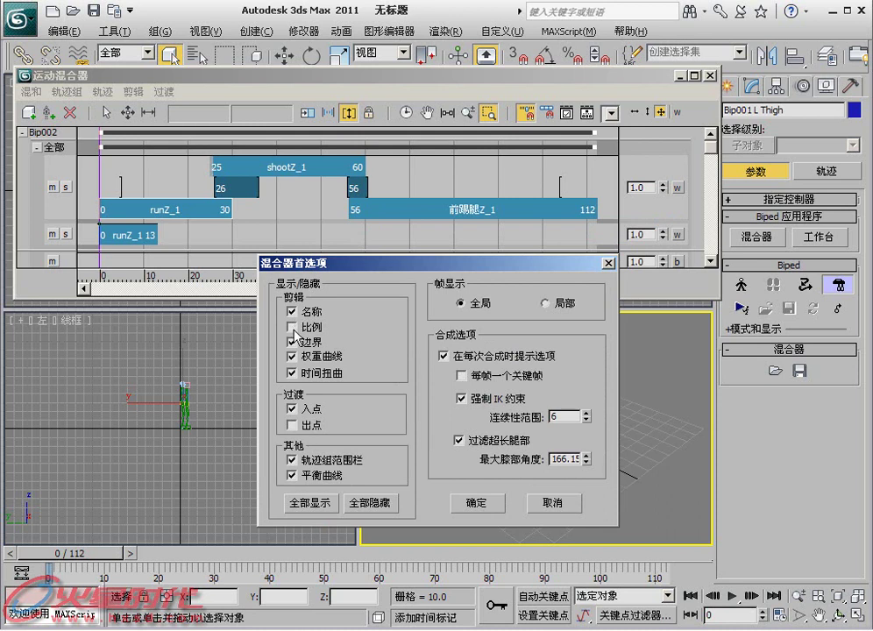
pyautogui.click(293, 327)
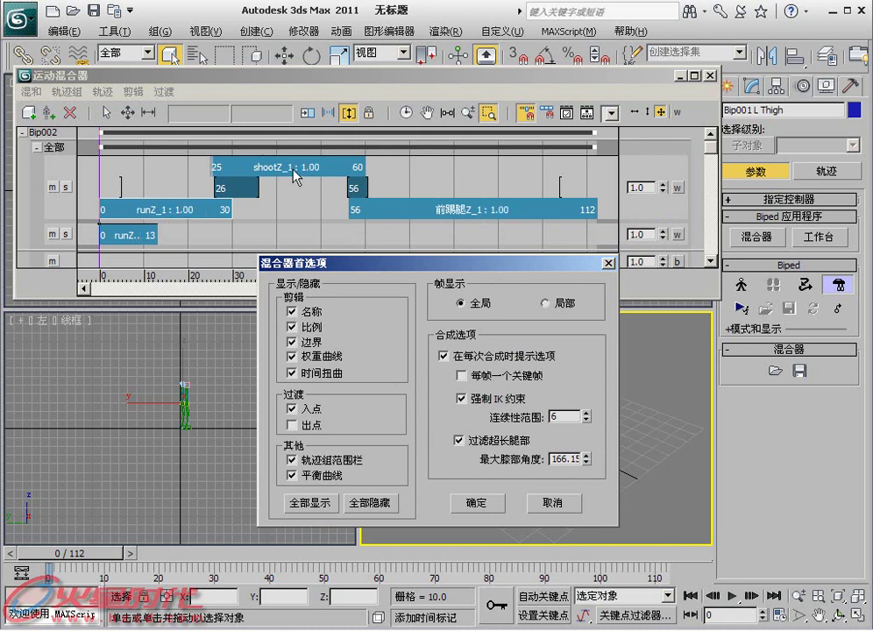
pyautogui.click(293, 327)
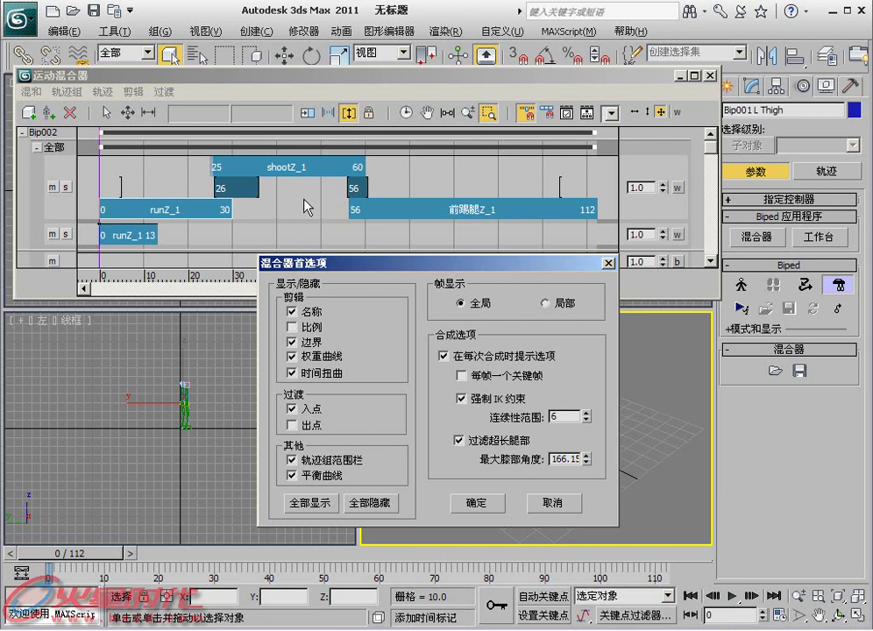
pyautogui.click(561, 503)
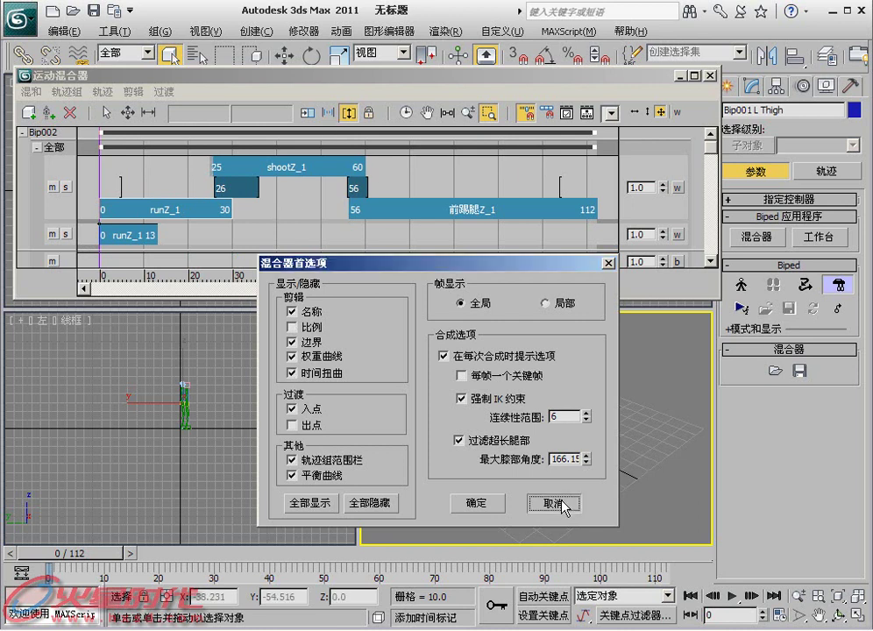
pyautogui.click(294, 373)
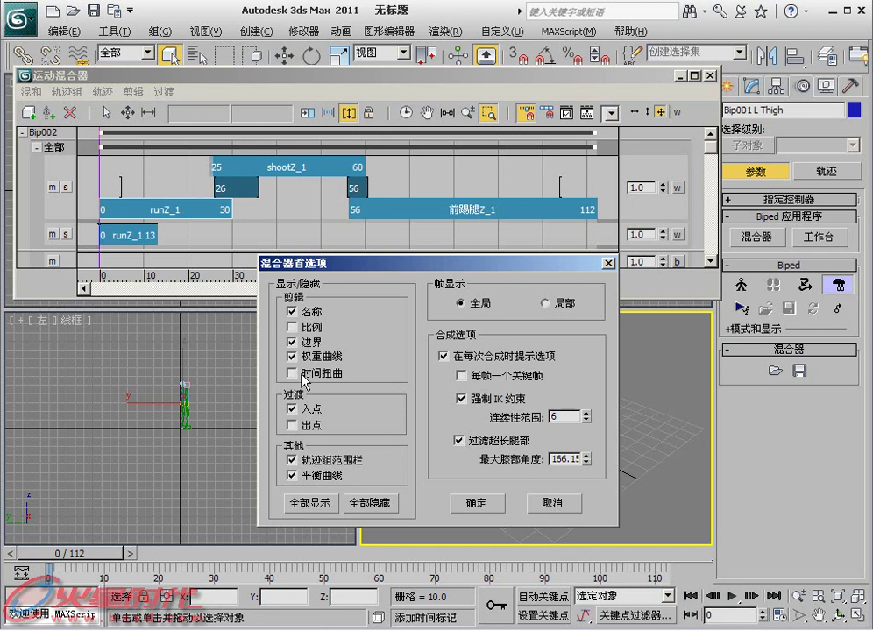
# - Toggle between showing transition Out Points and In Points
pyautogui.click(292, 426)
pyautogui.click(295, 409)
pyautogui.click(296, 425)
# - Toggle the Trackgroup Range Bar display, then turn off the Balance Curve
pyautogui.click(299, 466)
pyautogui.click(298, 466)
pyautogui.click(299, 465)
pyautogui.click(298, 465)
pyautogui.click(294, 473)
pyautogui.click(294, 474)
pyautogui.click(292, 475)
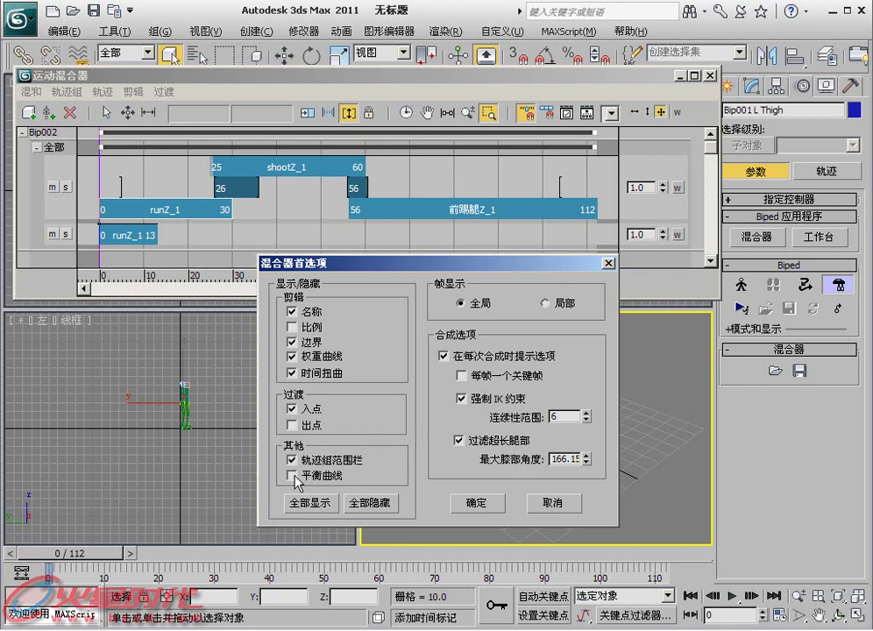
# - Re-enable the Balance Curve and switch Frame Display between Local and Global
pyautogui.click(292, 475)
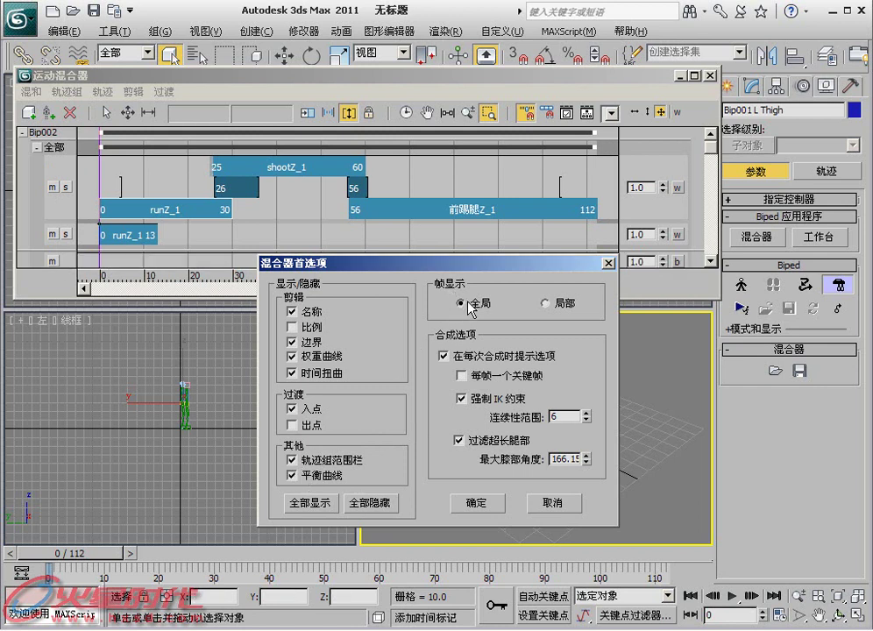
pyautogui.click(553, 304)
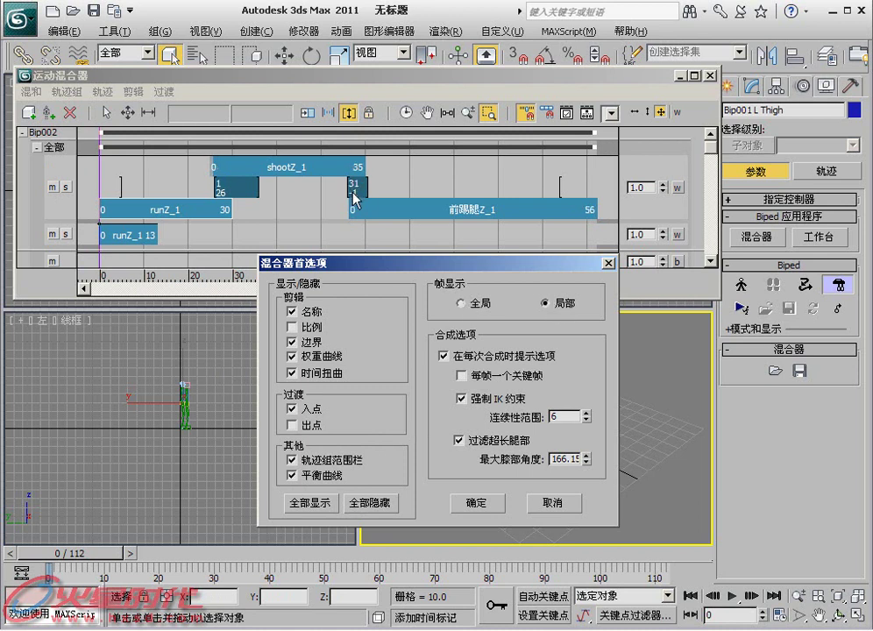
pyautogui.click(463, 303)
pyautogui.click(547, 303)
# - Compare Global and Local frame numbering, then cancel Mixer Preferences
pyautogui.click(463, 303)
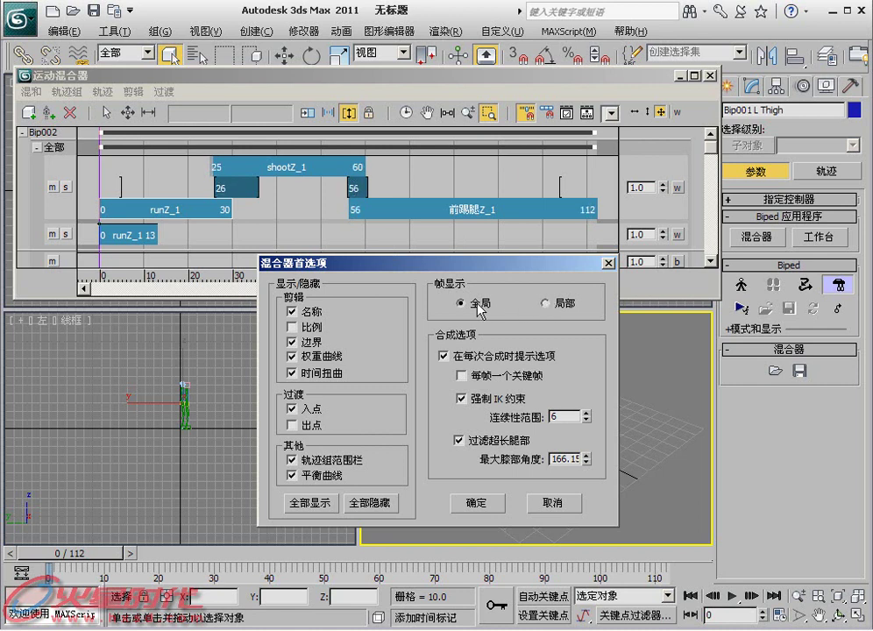
pyautogui.click(546, 303)
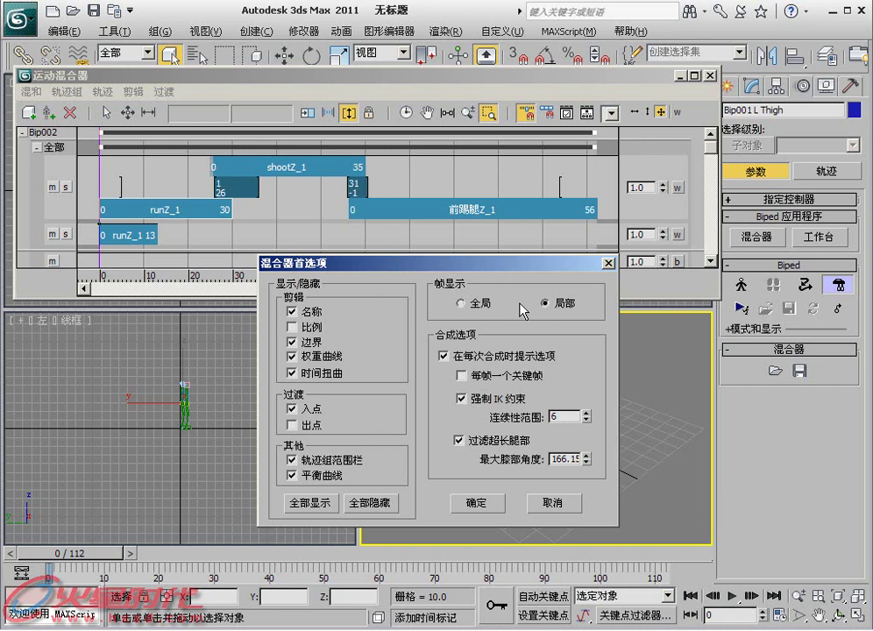
pyautogui.click(464, 304)
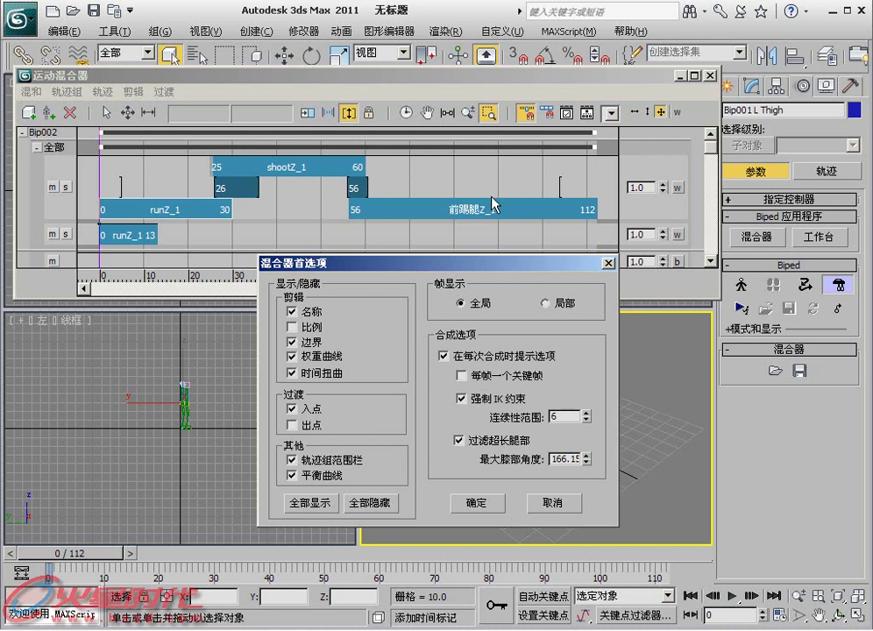
pyautogui.click(545, 304)
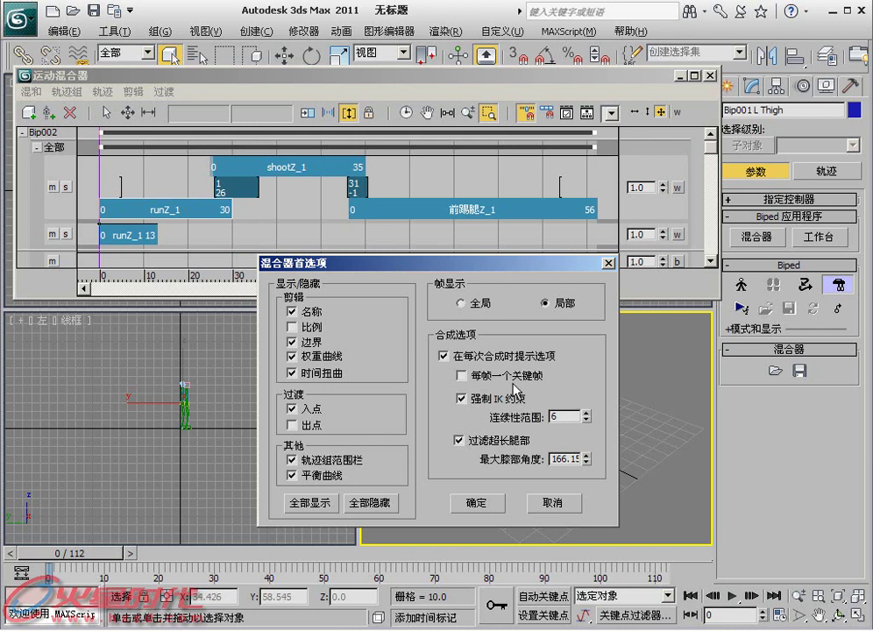
pyautogui.click(554, 505)
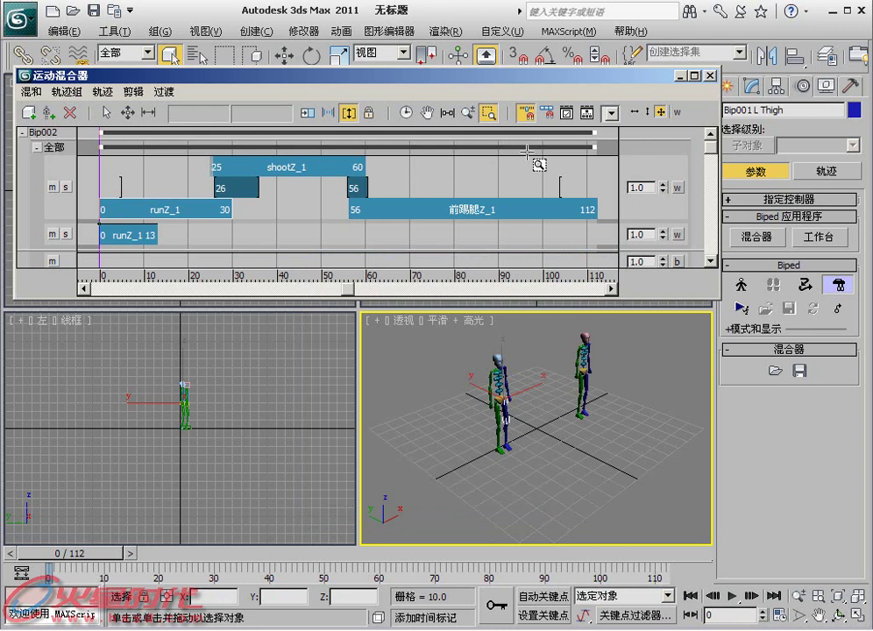
# - Open the clip library, switch between Max Clips and Biped Clips, and browse for a .bip file
pyautogui.click(587, 115)
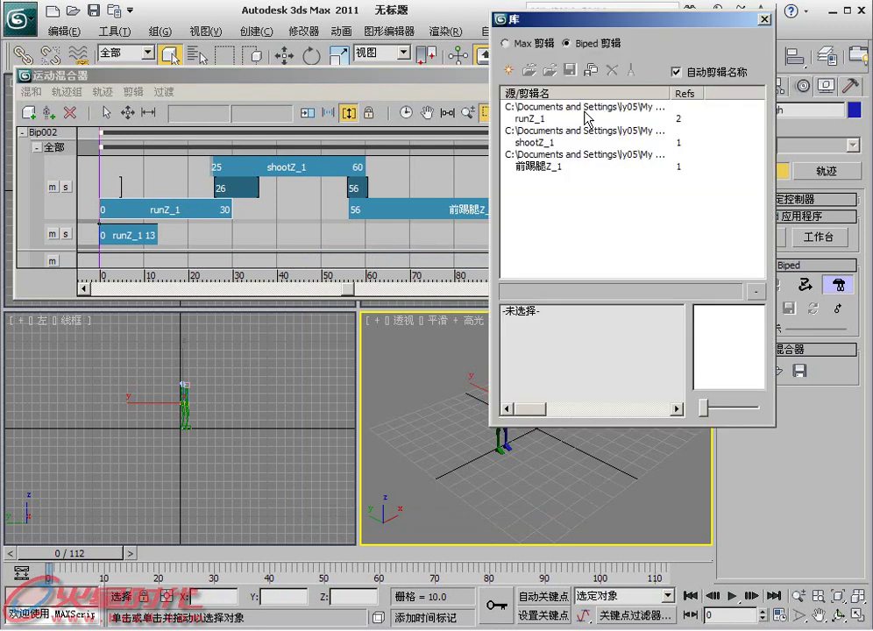
pyautogui.moveTo(585, 25); pyautogui.dragTo(448, 70)
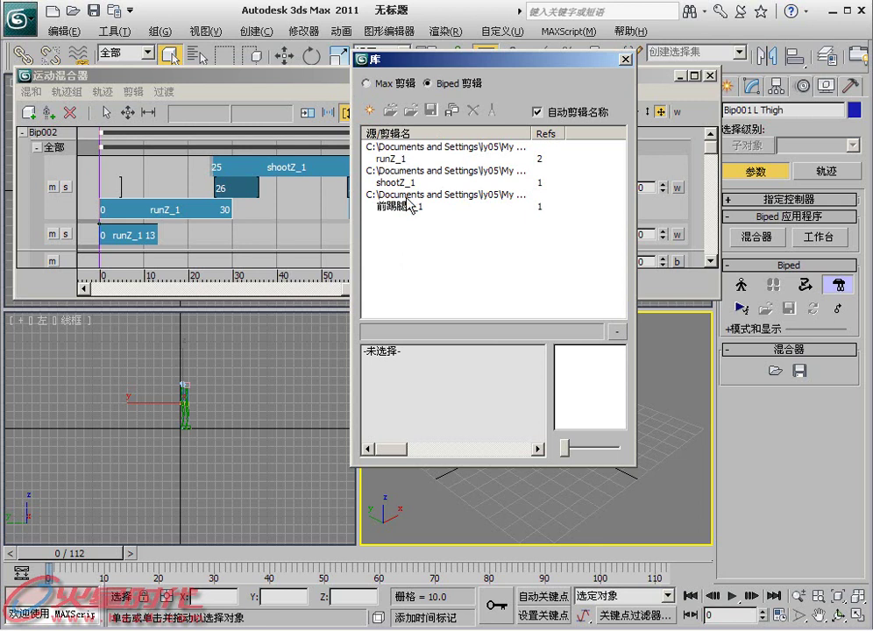
pyautogui.click(381, 84)
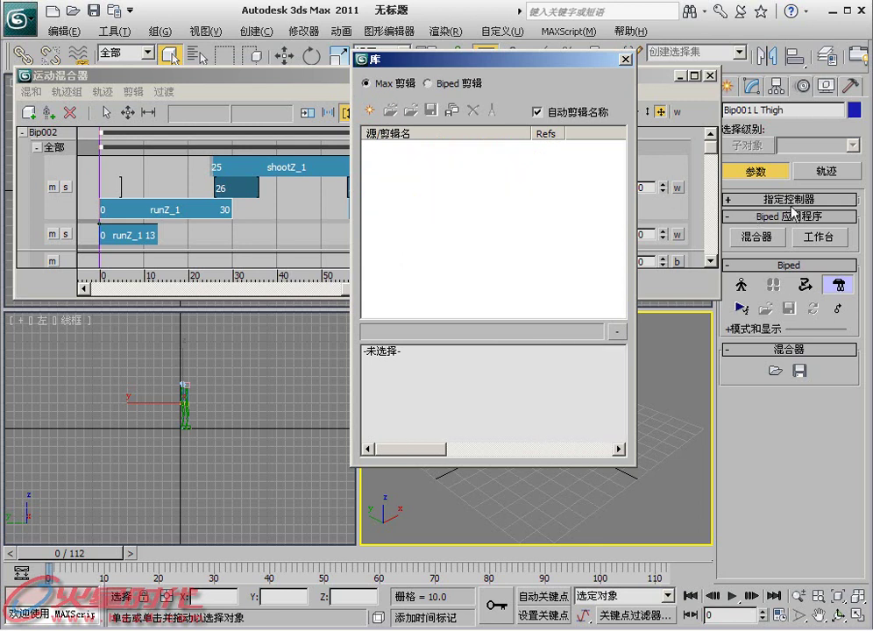
pyautogui.click(431, 84)
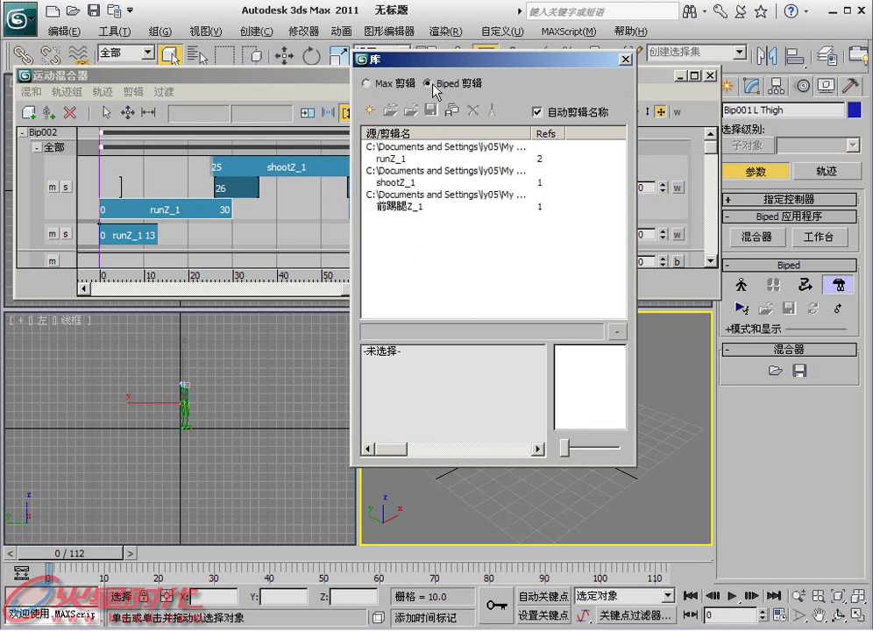
pyautogui.click(374, 114)
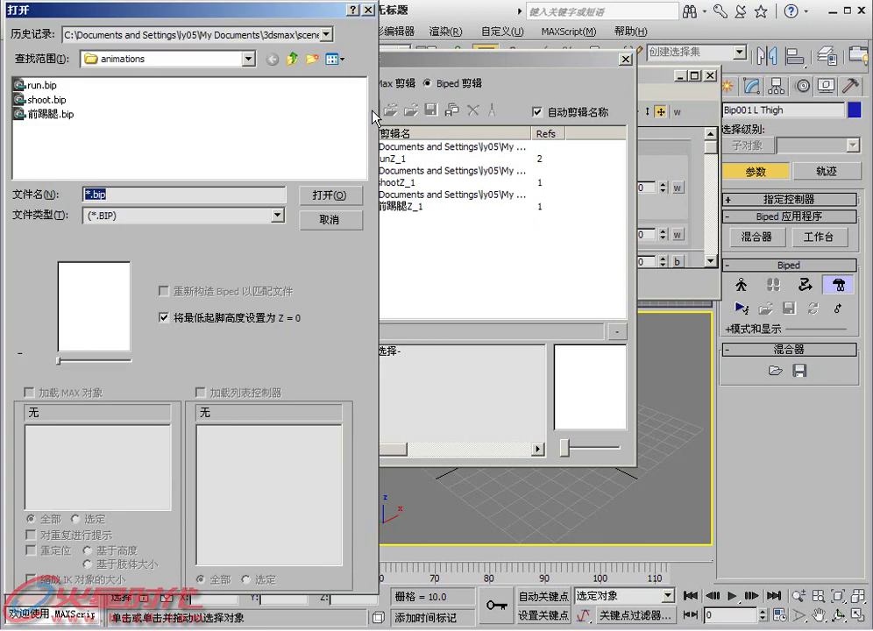
# - Create a new folder with its default name inside the animations folder
pyautogui.rightClick(119, 80)
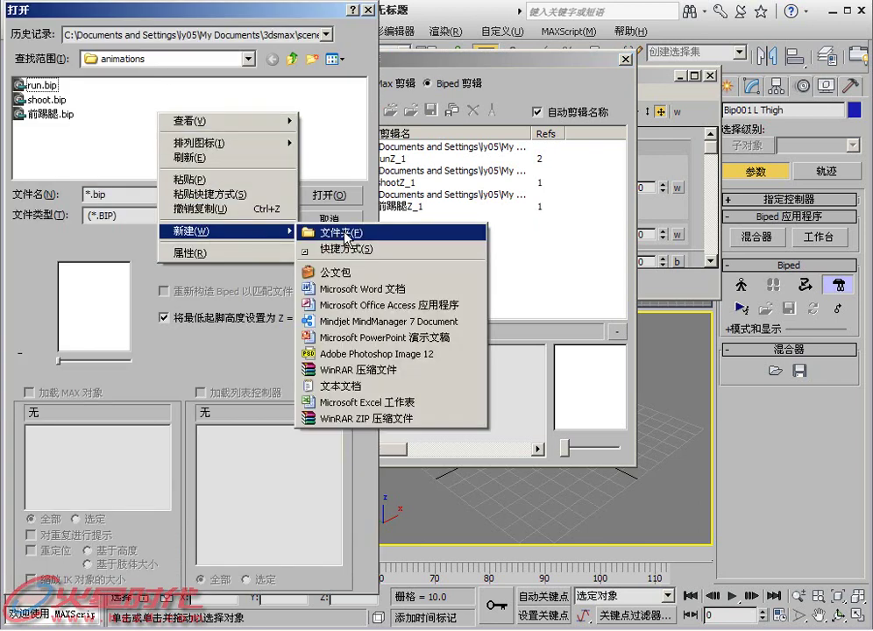
pyautogui.click(262, 180)
pyautogui.click(332, 196)
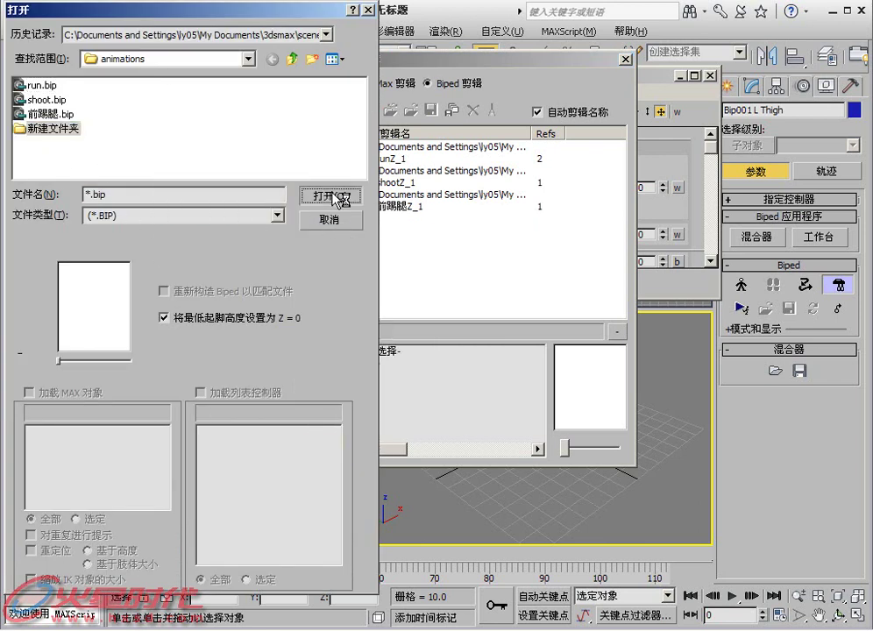
pyautogui.click(336, 196)
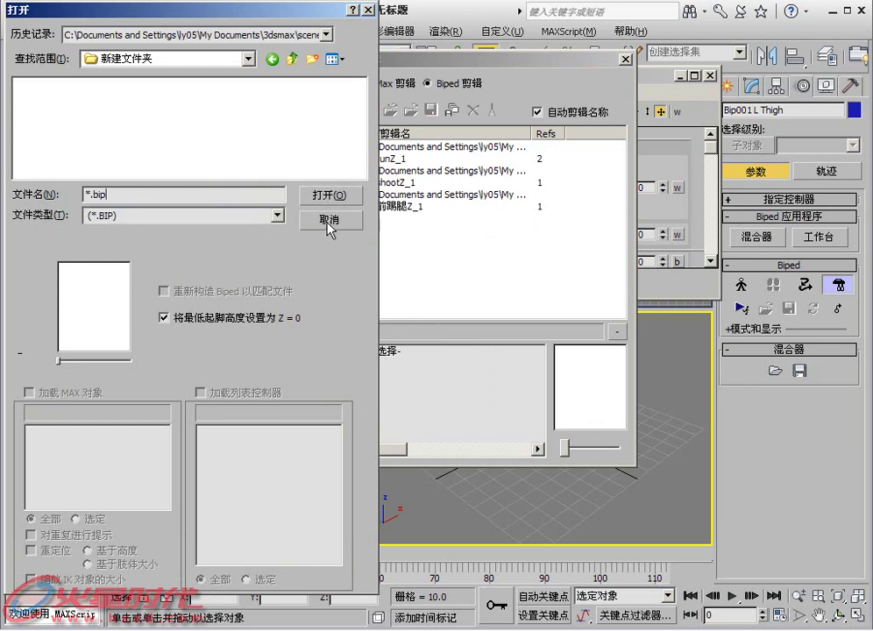
pyautogui.click(292, 58)
# - Copy run.bip into the new folder and load the chosen file into the library
pyautogui.click(39, 114)
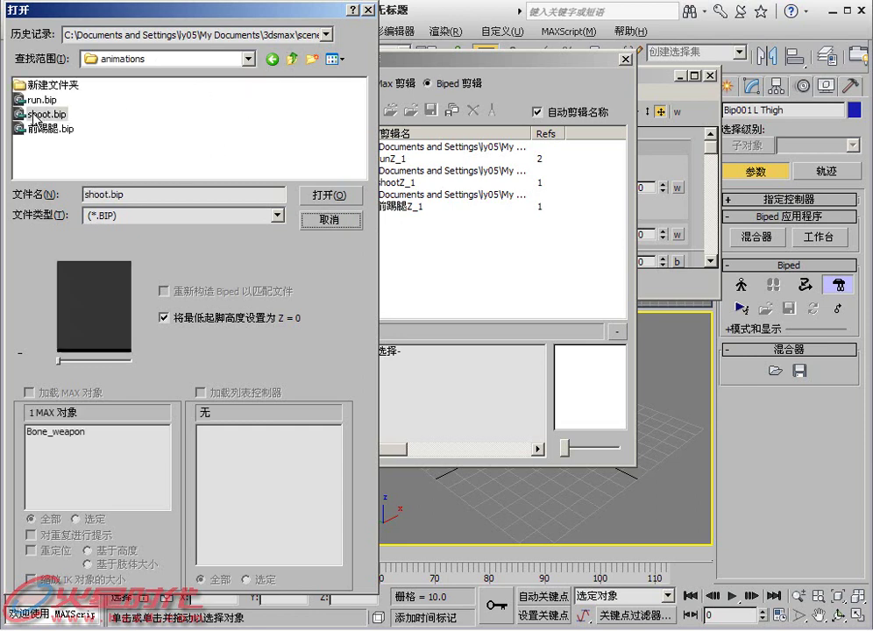
pyautogui.rightClick(33, 115)
pyautogui.click(40, 99)
pyautogui.rightClick(41, 99)
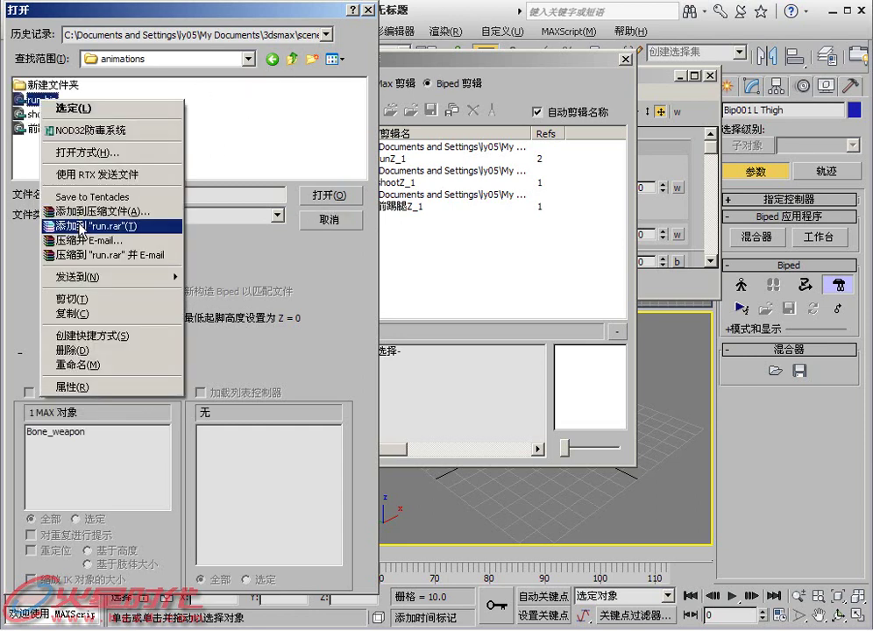
pyautogui.click(61, 299)
pyautogui.doubleClick(44, 85)
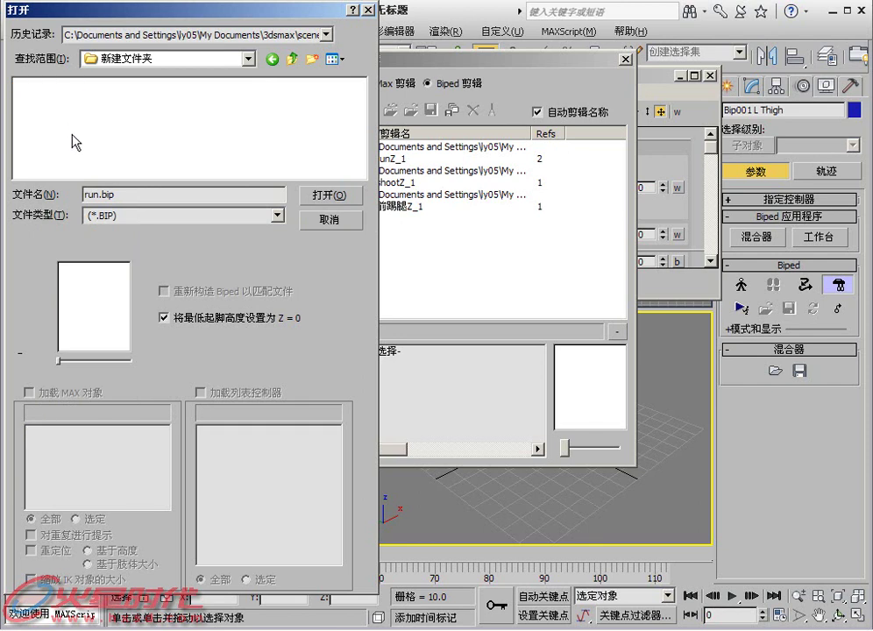
pyautogui.rightClick(74, 133)
pyautogui.click(145, 214)
pyautogui.click(326, 195)
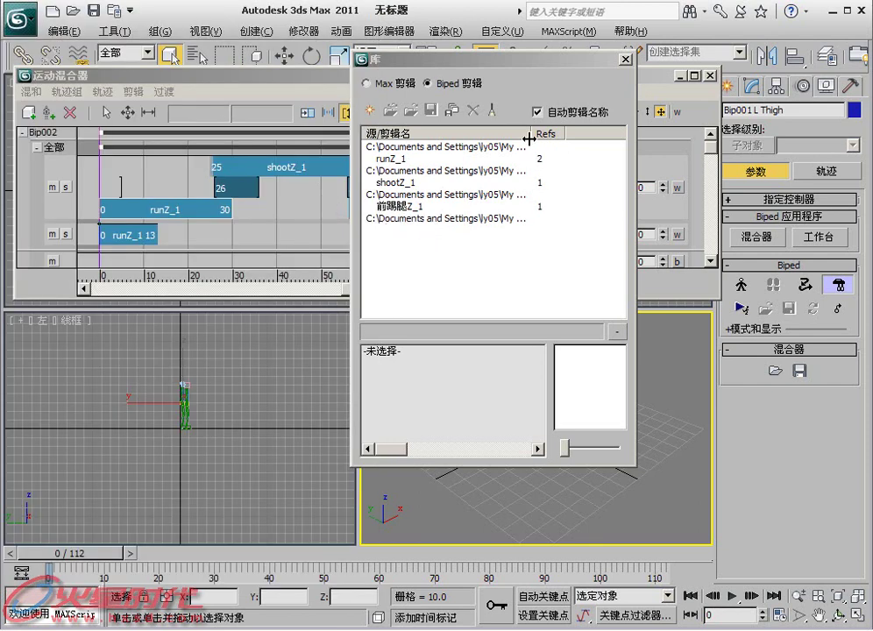
# - Widen the library's clip name column, select runZ_1, and browse for a replacement file
pyautogui.moveTo(531, 133); pyautogui.dragTo(607, 176)
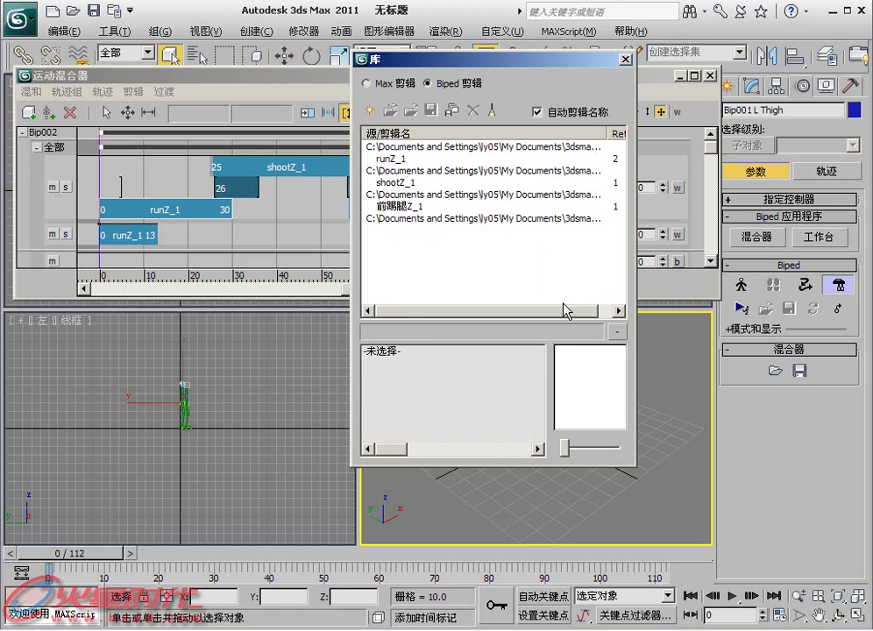
pyautogui.moveTo(565, 310)
pyautogui.mouseDown()
pyautogui.moveTo(594, 312)
pyautogui.moveTo(447, 312)
pyautogui.mouseUp()
pyautogui.moveTo(605, 135); pyautogui.dragTo(452, 137)
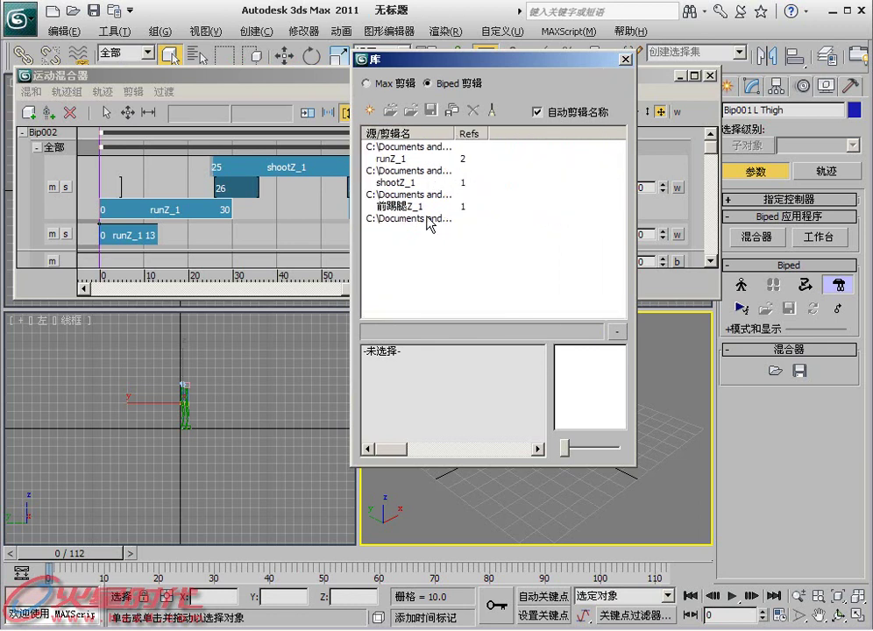
pyautogui.click(399, 159)
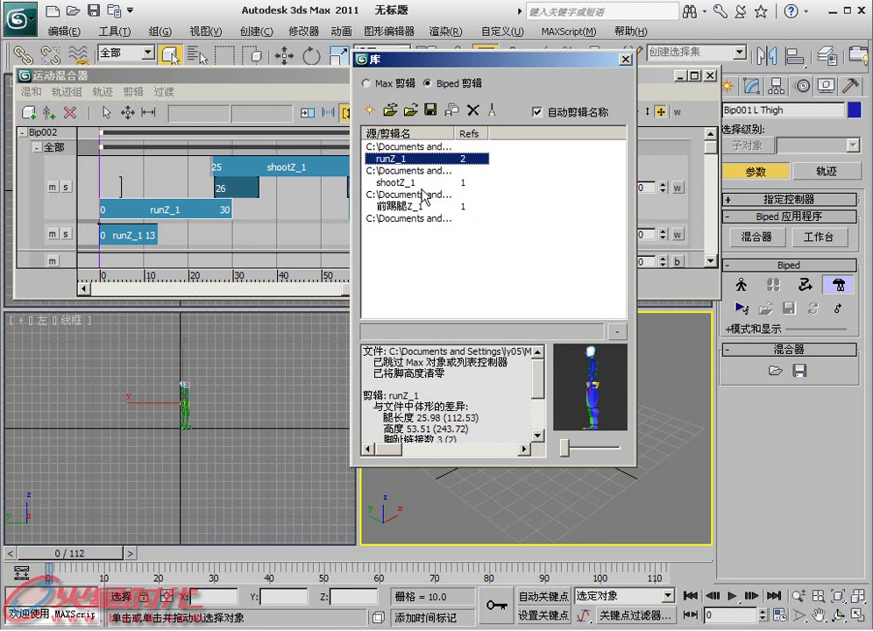
pyautogui.click(392, 110)
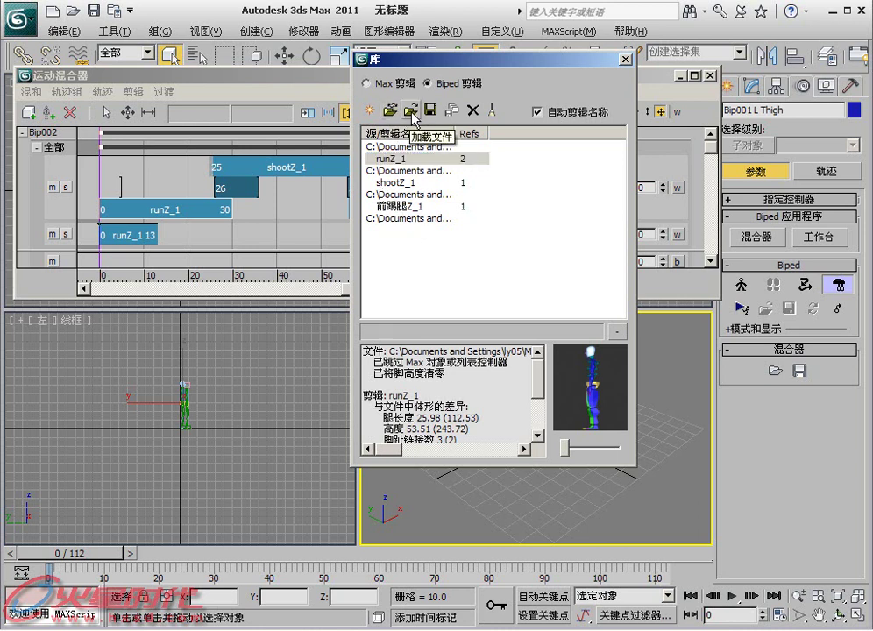
pyautogui.click(412, 112)
# - Load 前踢腿.bip in place of runZ_1, then try saving shootZ_1 and cancel
pyautogui.click(51, 128)
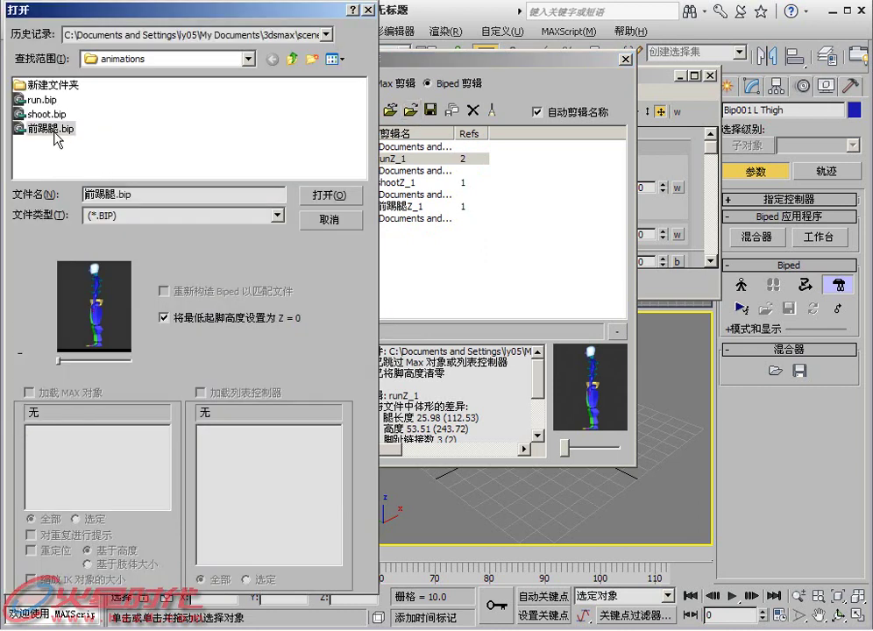
pyautogui.click(338, 198)
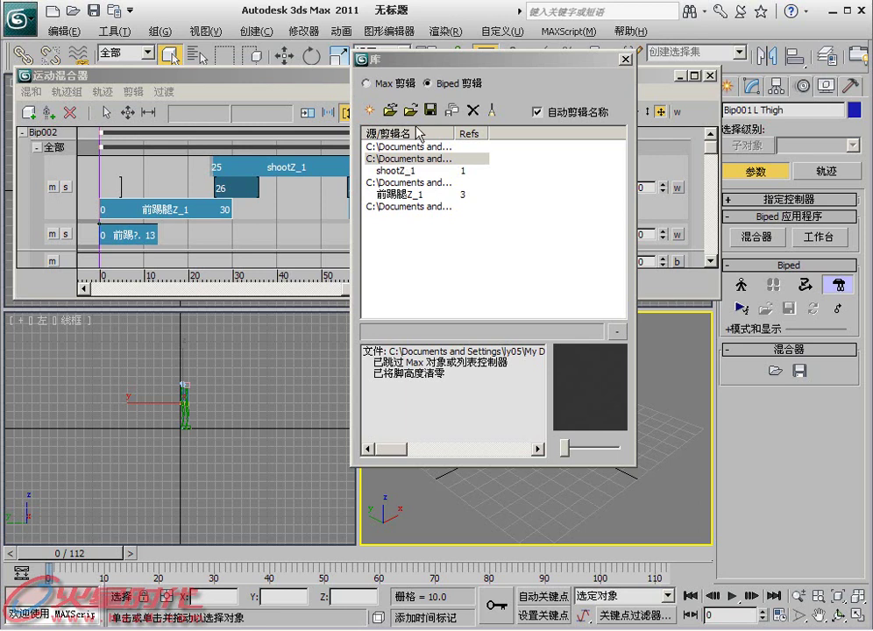
pyautogui.click(401, 171)
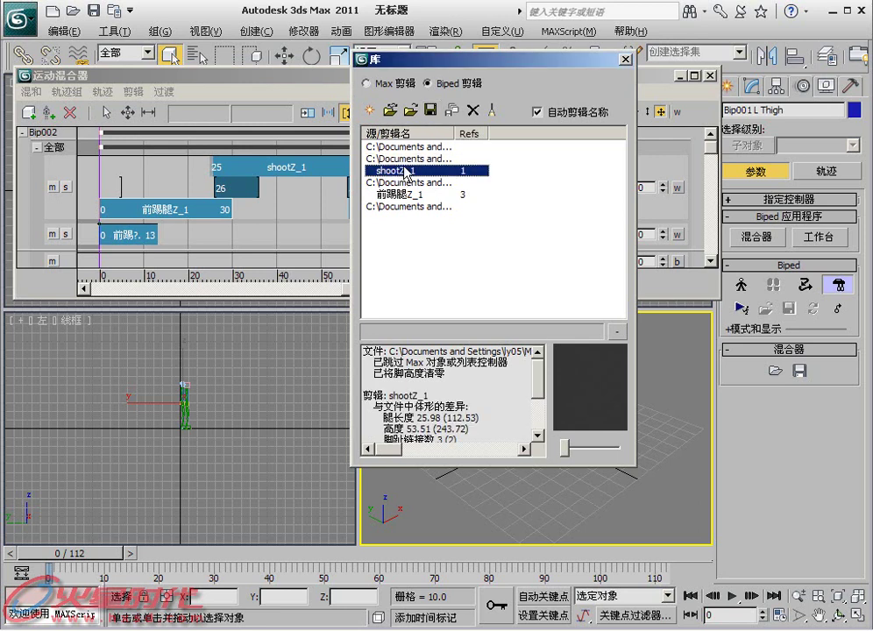
pyautogui.click(430, 85)
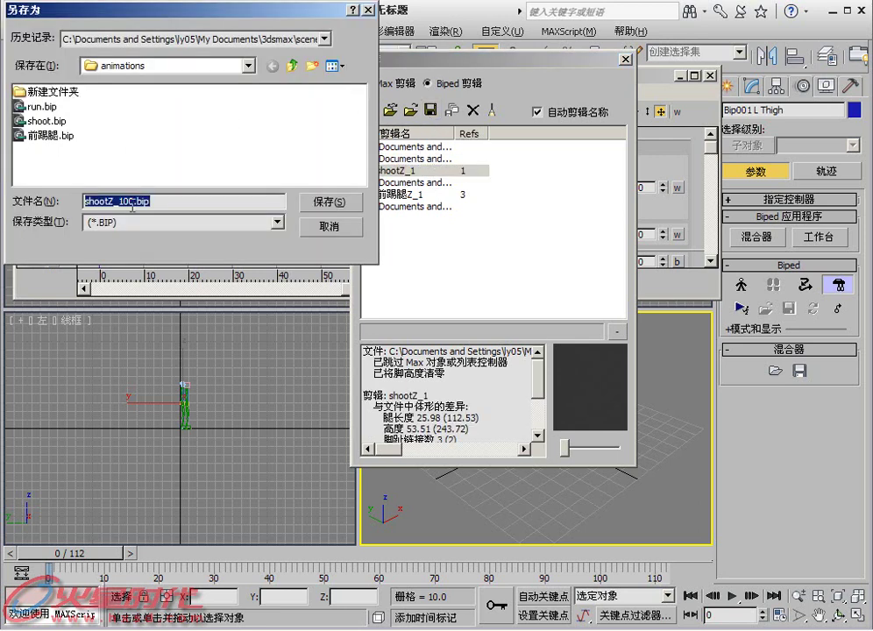
pyautogui.click(338, 227)
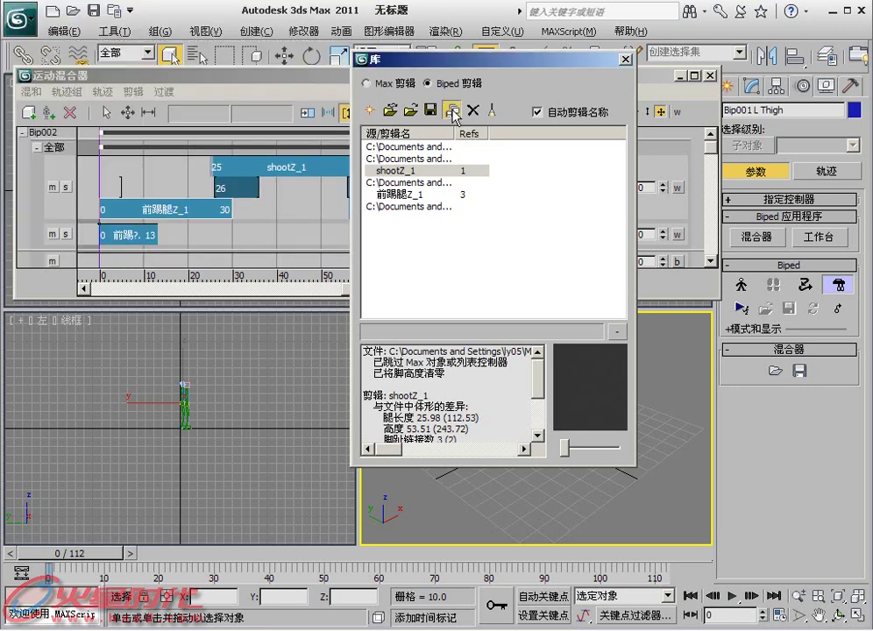
# - Start a batch save of the run and shoot clips, then cancel it
pyautogui.click(454, 112)
pyautogui.click(369, 114)
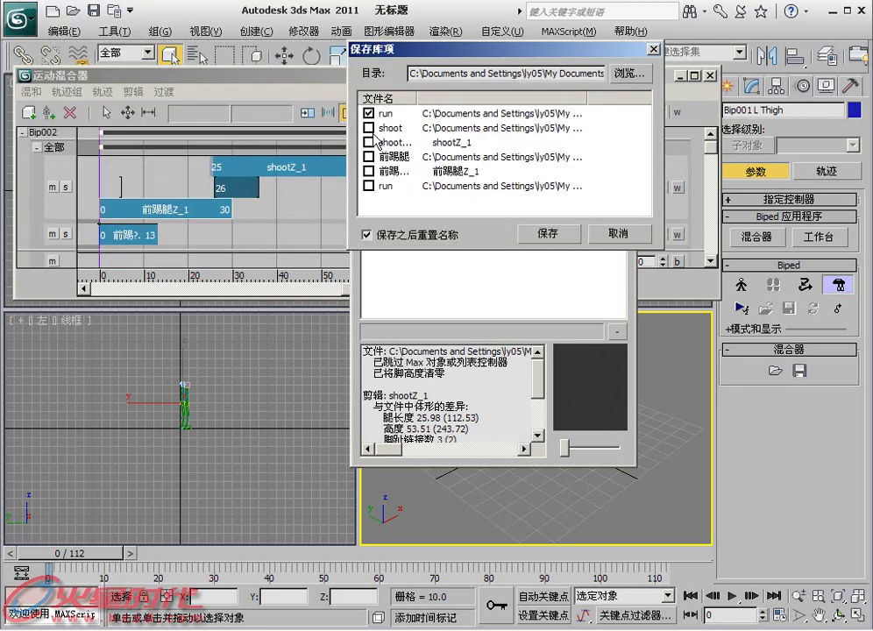
pyautogui.click(369, 142)
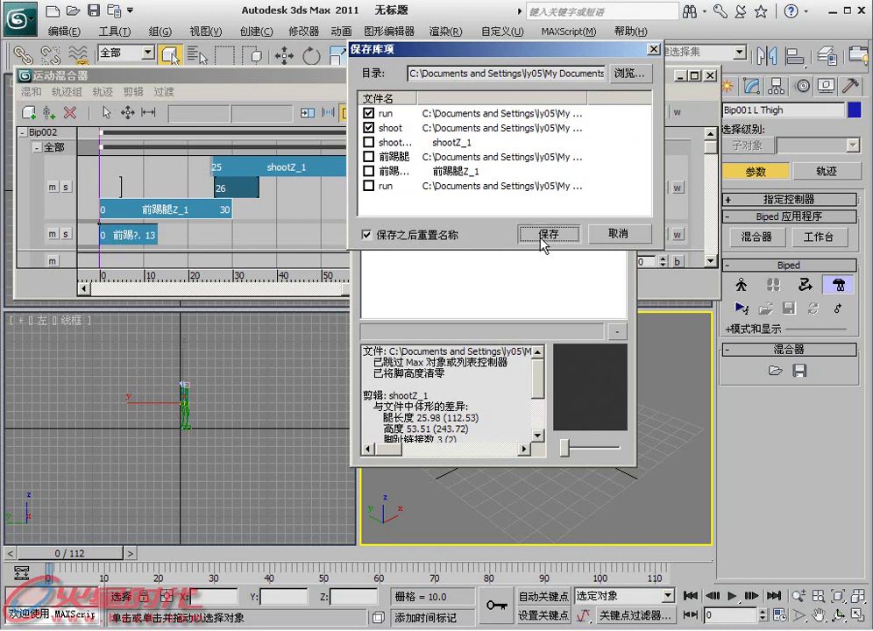
pyautogui.click(604, 237)
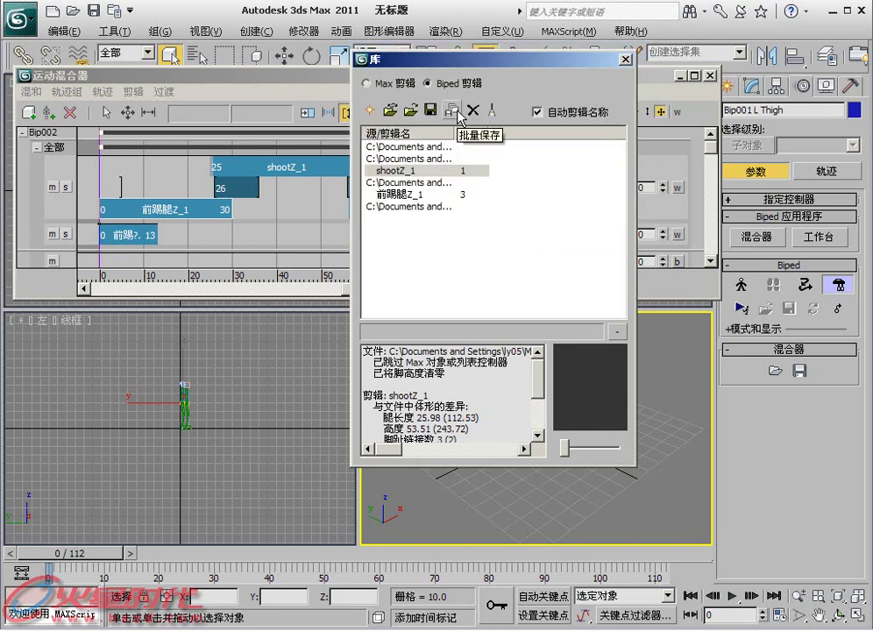
# - Delete shootZ_1, purge unused clips, and close the clip library
pyautogui.click(472, 111)
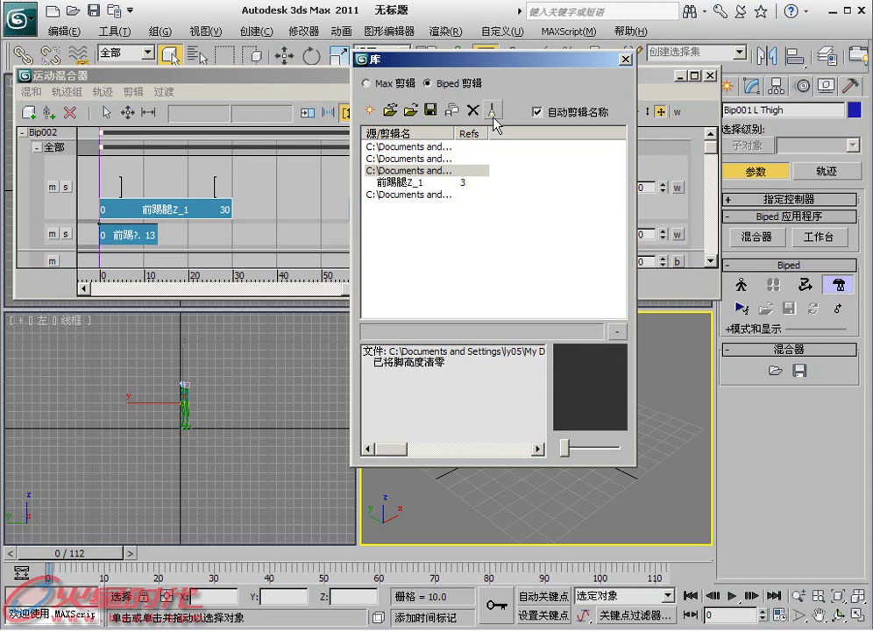
pyautogui.click(492, 114)
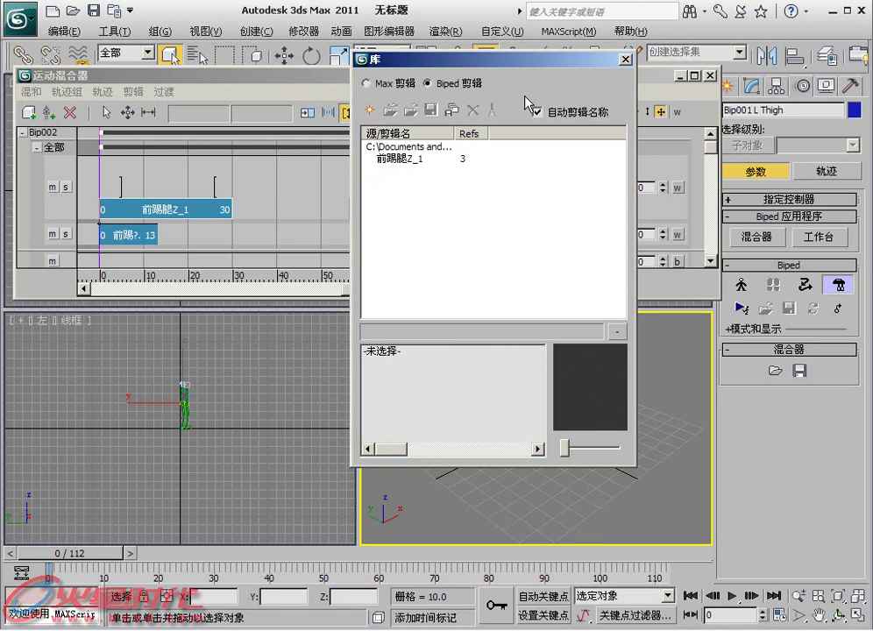
pyautogui.click(624, 59)
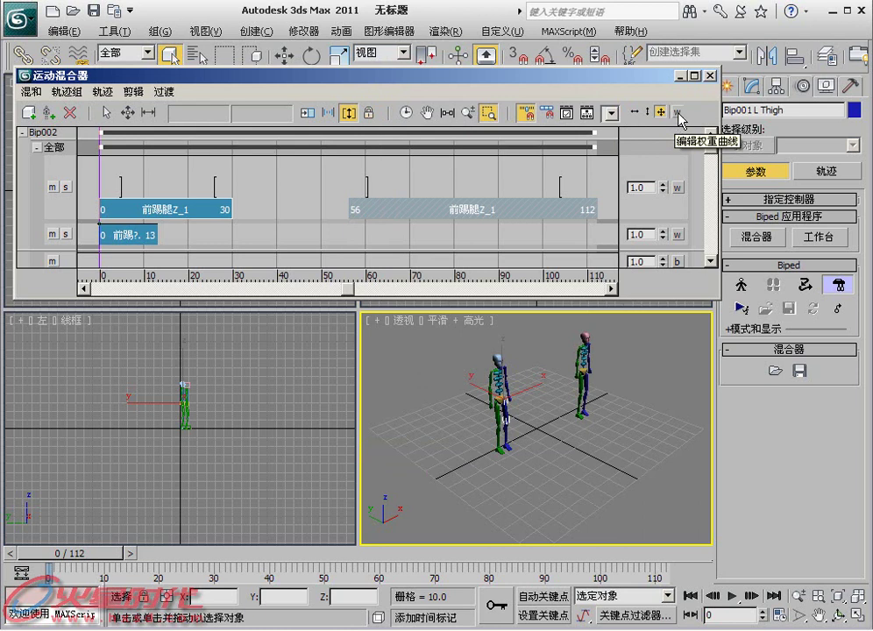
# - Reset the scene without saving the current file
pyautogui.click(36, 32)
pyautogui.click(59, 91)
pyautogui.click(455, 362)
pyautogui.click(406, 351)
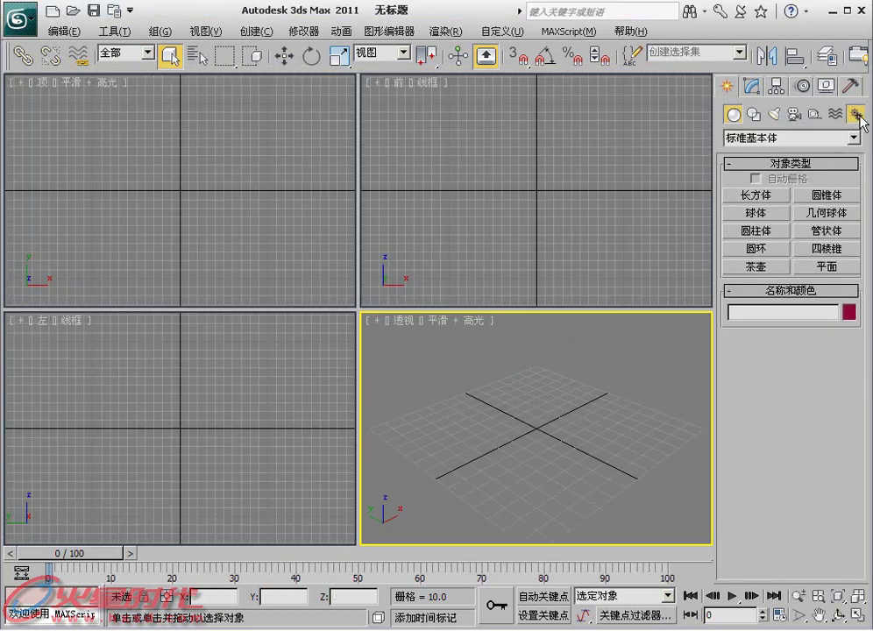
# - Create a Biped at the grid centre and open its Motion Mixer
pyautogui.click(859, 117)
pyautogui.click(756, 213)
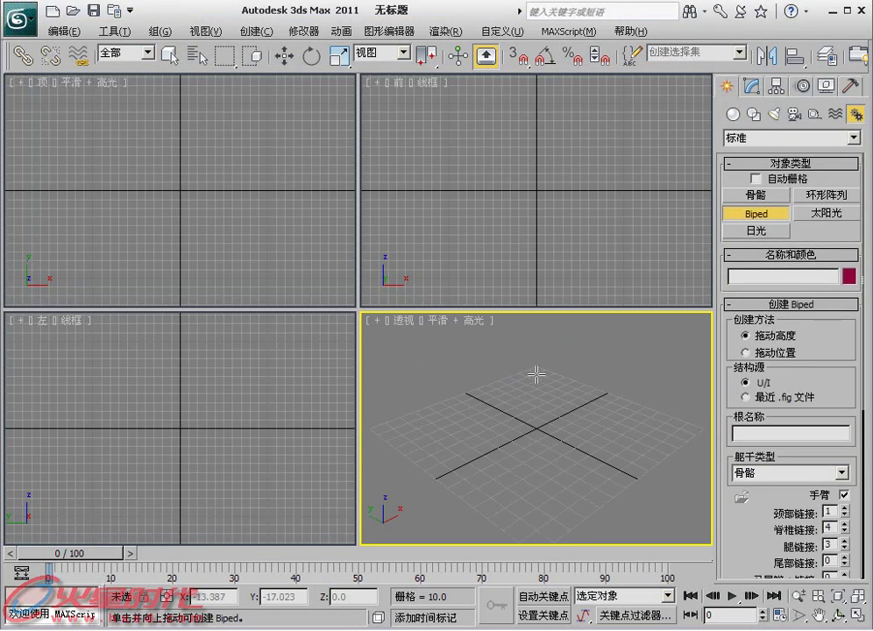
pyautogui.moveTo(536, 451); pyautogui.dragTo(537, 346)
pyautogui.click(801, 85)
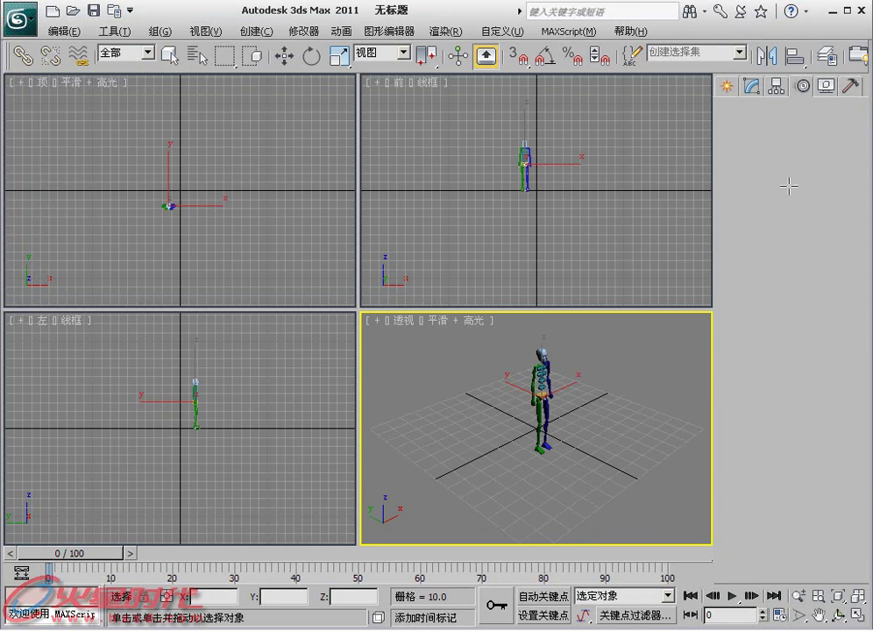
pyautogui.click(756, 237)
# - Load run.bip as a new clip on Bip001's 全部 track
pyautogui.click(230, 165)
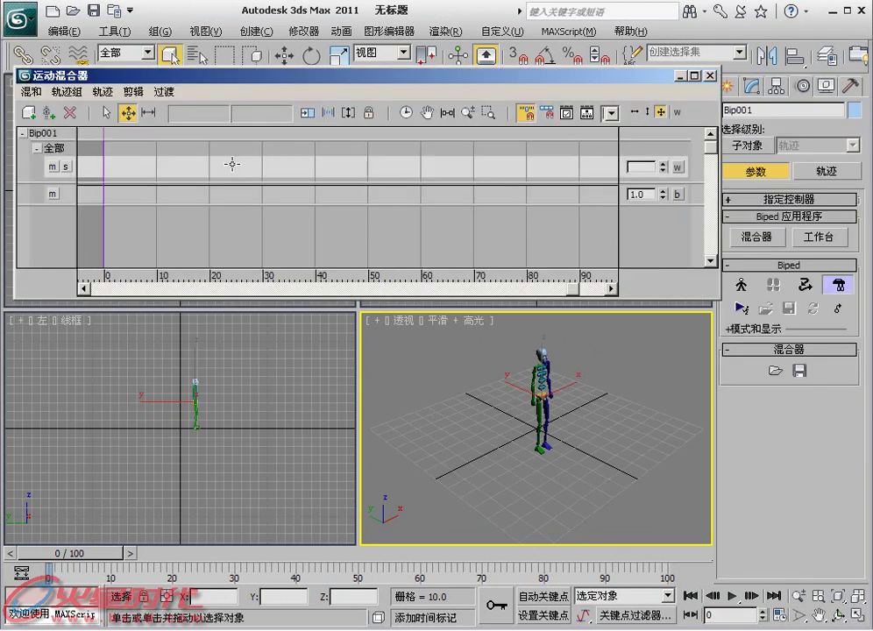
pyautogui.rightClick(211, 166)
pyautogui.click(377, 292)
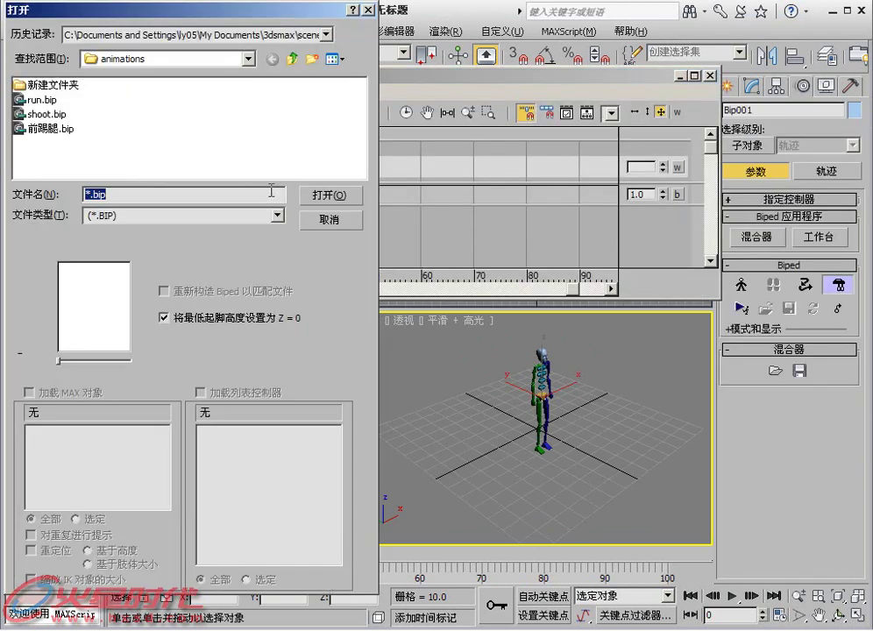
pyautogui.click(35, 100)
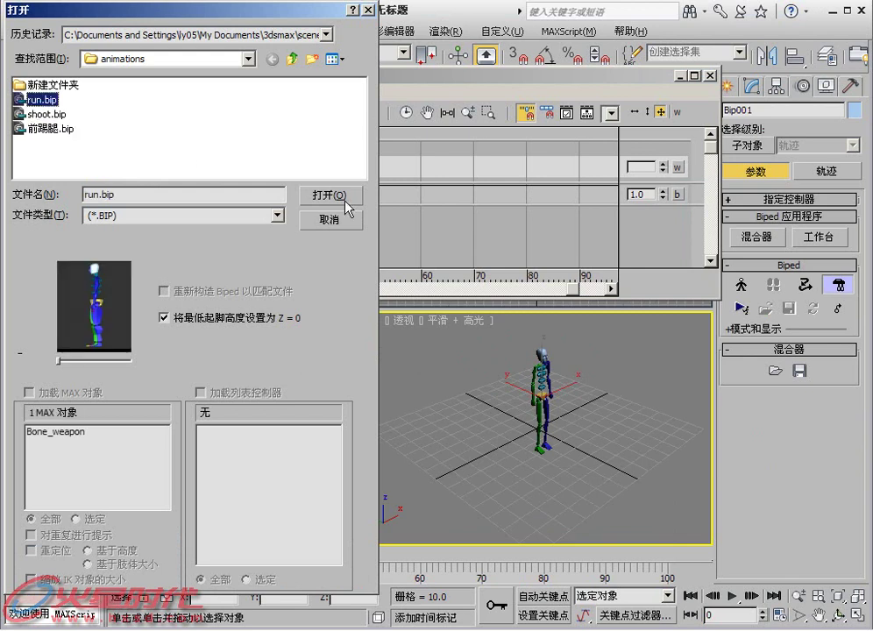
pyautogui.click(347, 198)
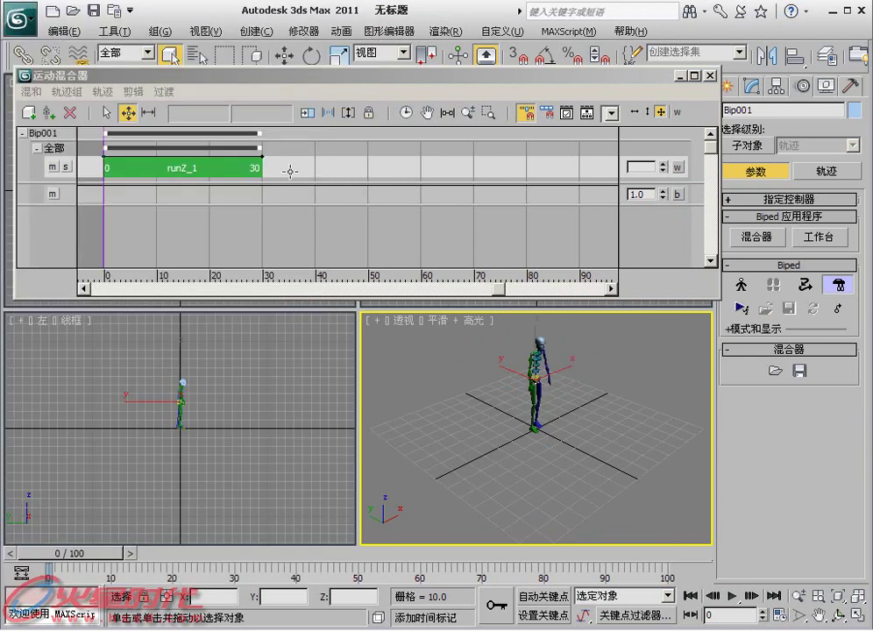
# - Add a layer track above and move runZ_1 up onto it
pyautogui.rightClick(291, 170)
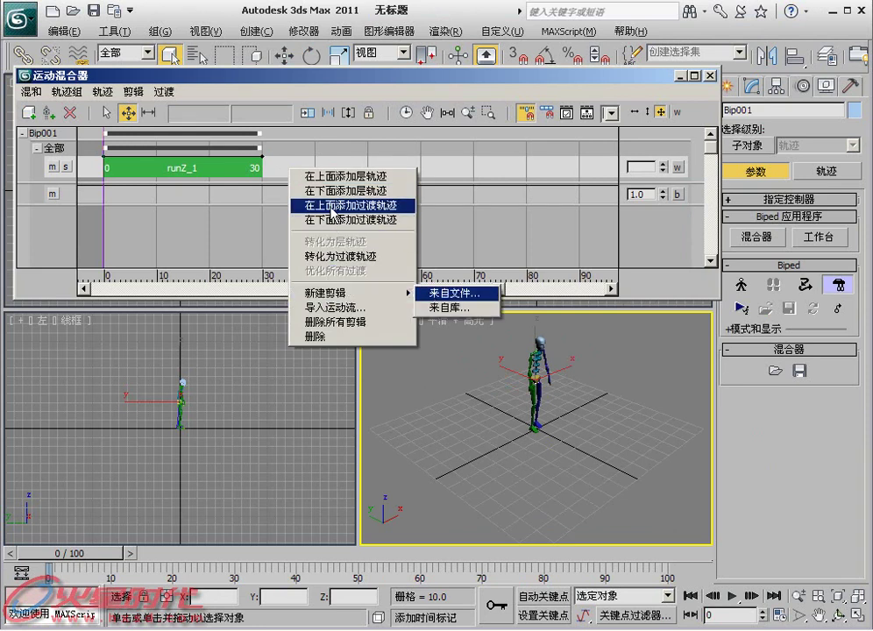
pyautogui.click(338, 182)
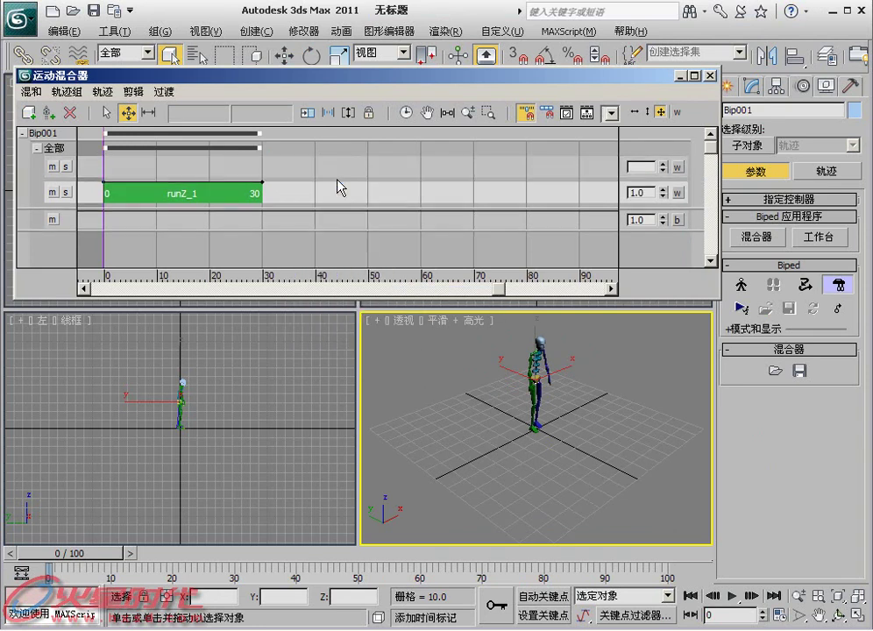
pyautogui.rightClick(235, 168)
pyautogui.click(185, 189)
pyautogui.moveTo(185, 190); pyautogui.dragTo(189, 172)
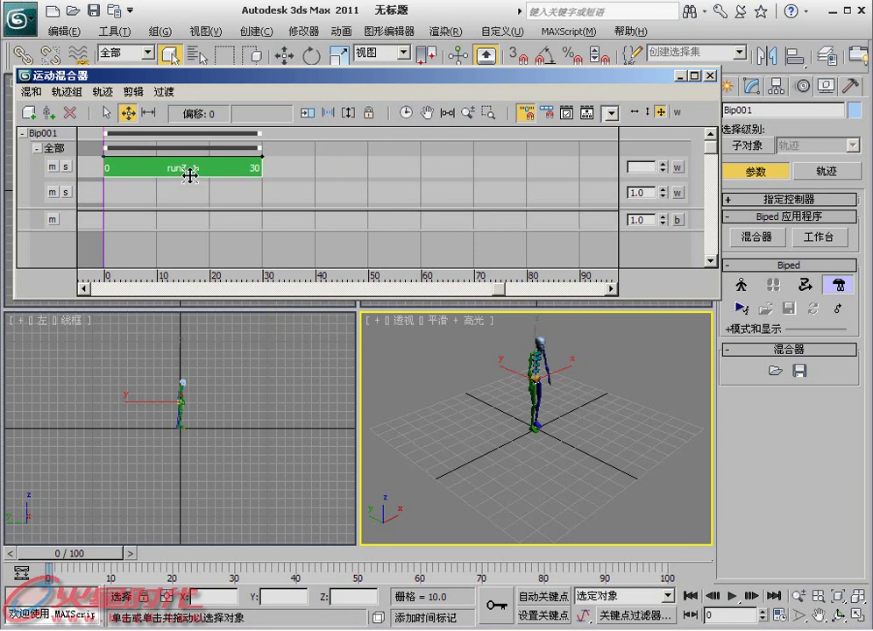
# - Load the 前踢腿.bip kick animation as a clip into the empty lower track
pyautogui.rightClick(178, 193)
pyautogui.click(330, 317)
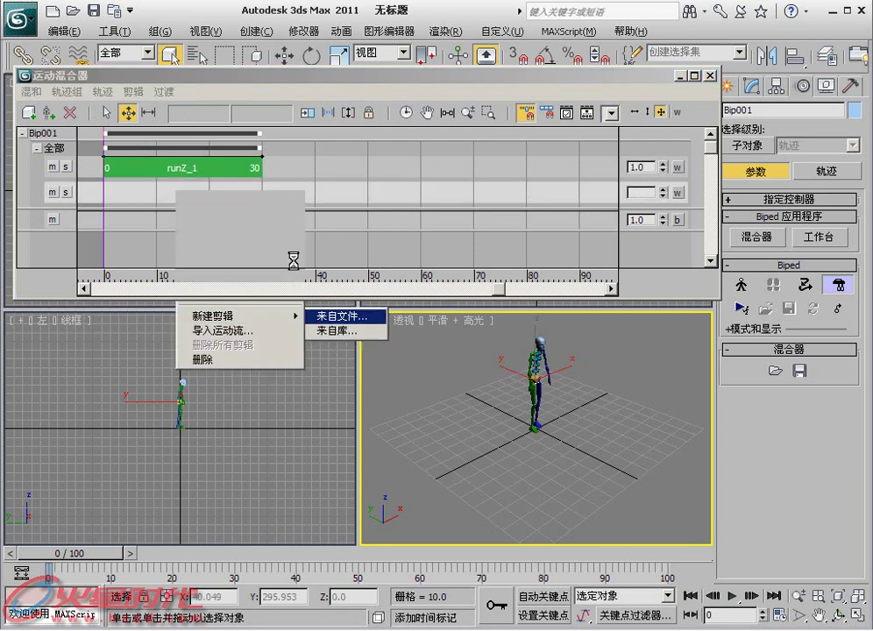
pyautogui.click(55, 129)
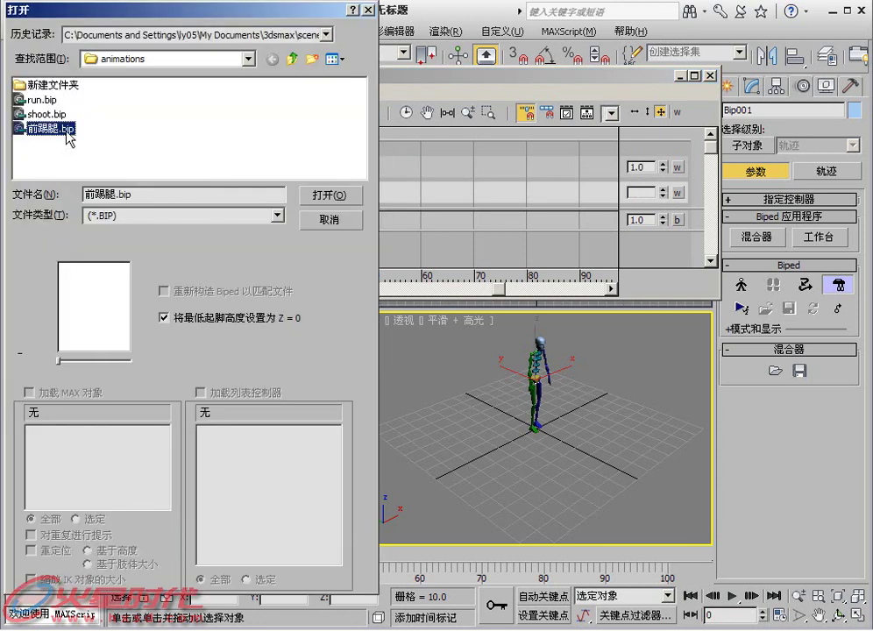
pyautogui.click(322, 195)
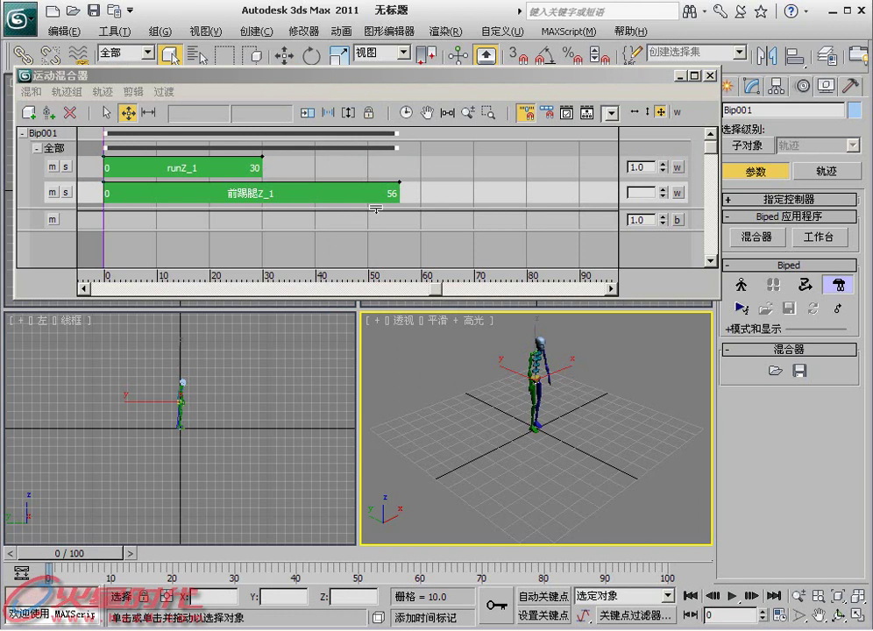
# - Stretch runZ_1 to end at frame 56 and pull its weight curve's end key to 0
pyautogui.moveTo(261, 170); pyautogui.dragTo(398, 170)
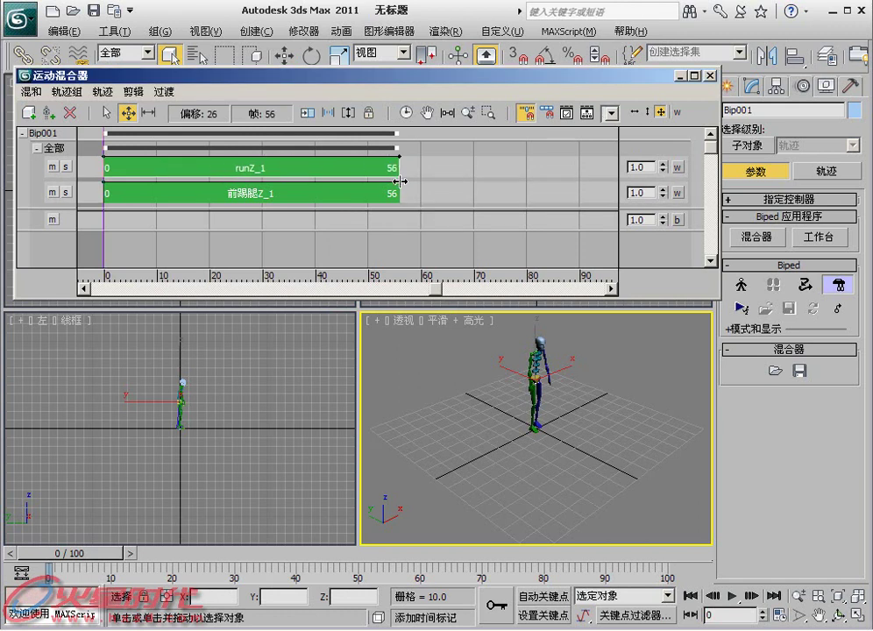
pyautogui.click(679, 113)
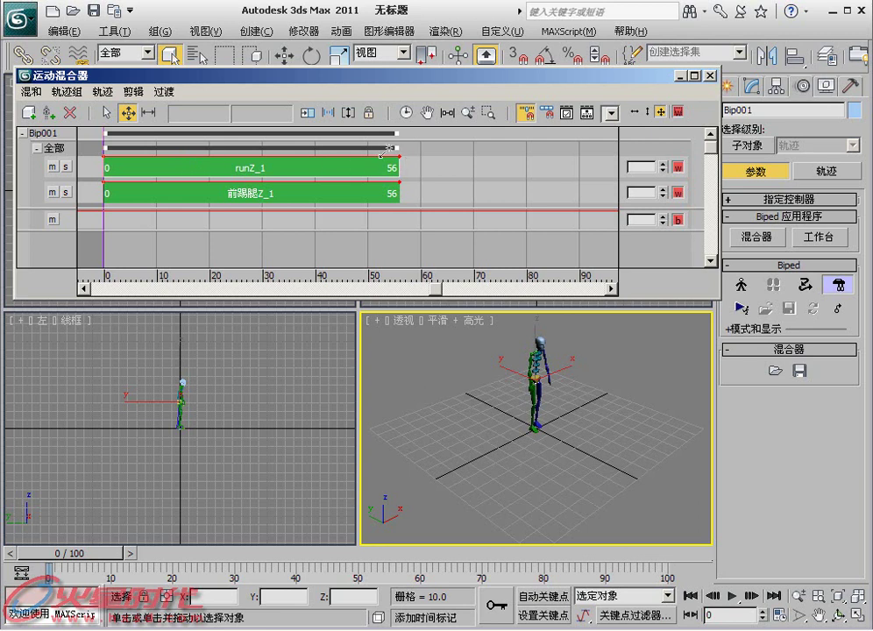
pyautogui.moveTo(400, 158); pyautogui.dragTo(400, 180)
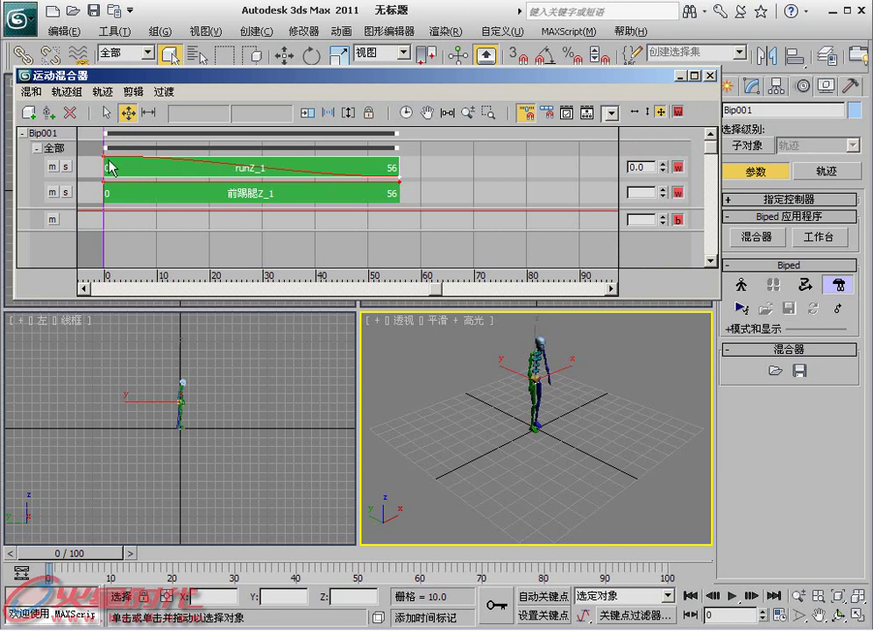
# - Undo an accidental change and re-adjust runZ_1's end weight key
pyautogui.moveTo(399, 180); pyautogui.dragTo(399, 172)
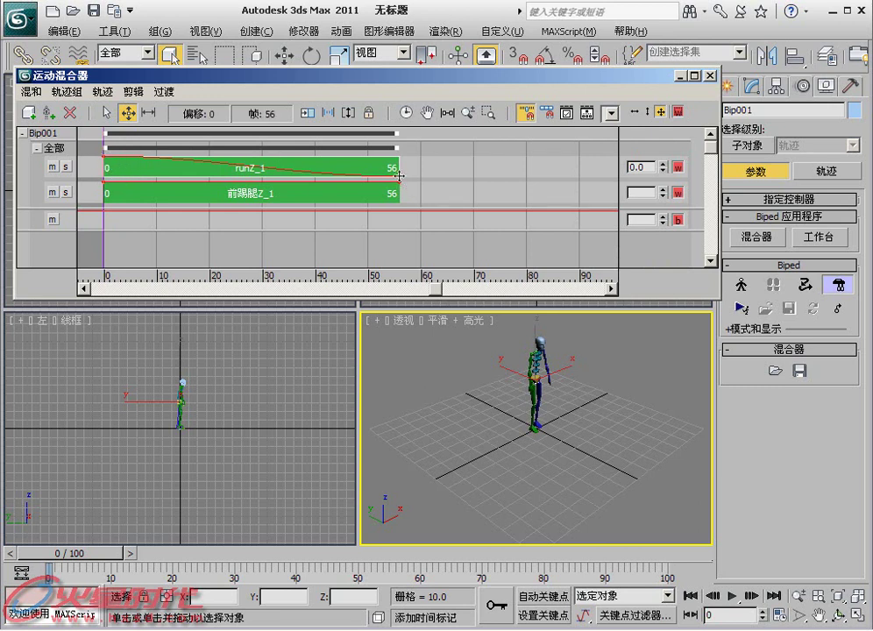
pyautogui.hotkey('ctrl', 'z')
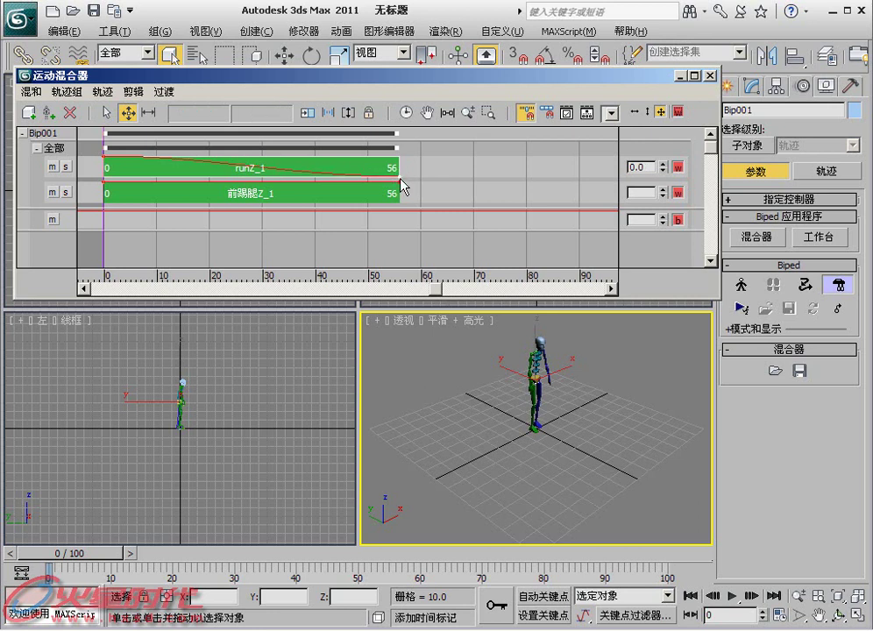
pyautogui.moveTo(643, 167); pyautogui.dragTo(623, 176)
pyautogui.moveTo(397, 180); pyautogui.dragTo(397, 170)
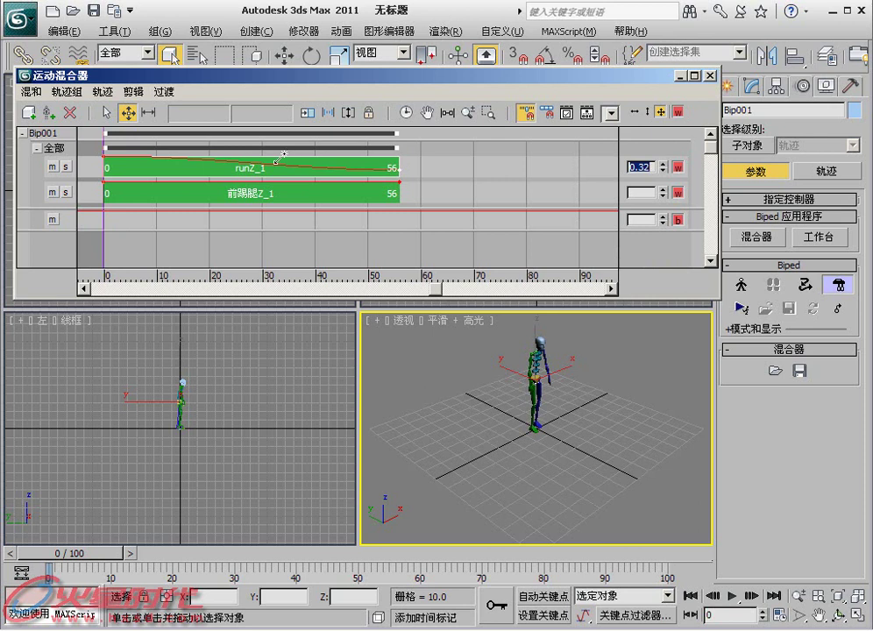
# - Add a full-weight key on runZ_1's curve near frame 15 and scrub to preview the blend
pyautogui.click(274, 165)
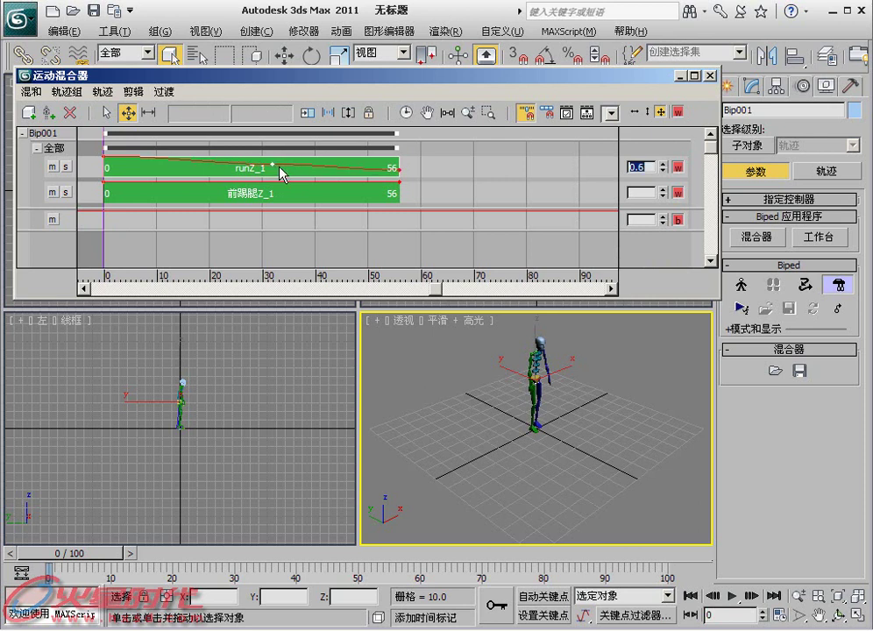
pyautogui.moveTo(274, 165); pyautogui.dragTo(256, 158)
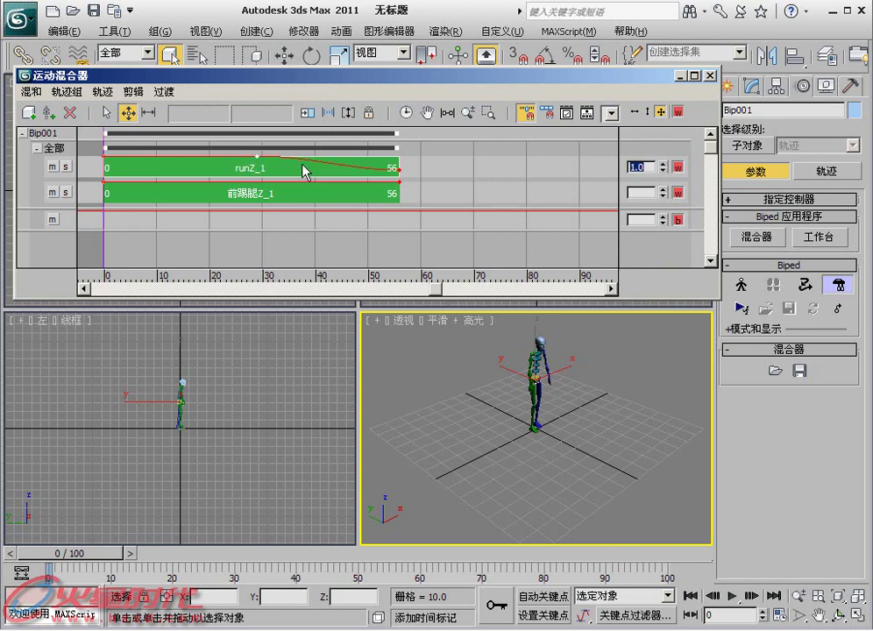
pyautogui.moveTo(257, 156); pyautogui.dragTo(183, 156)
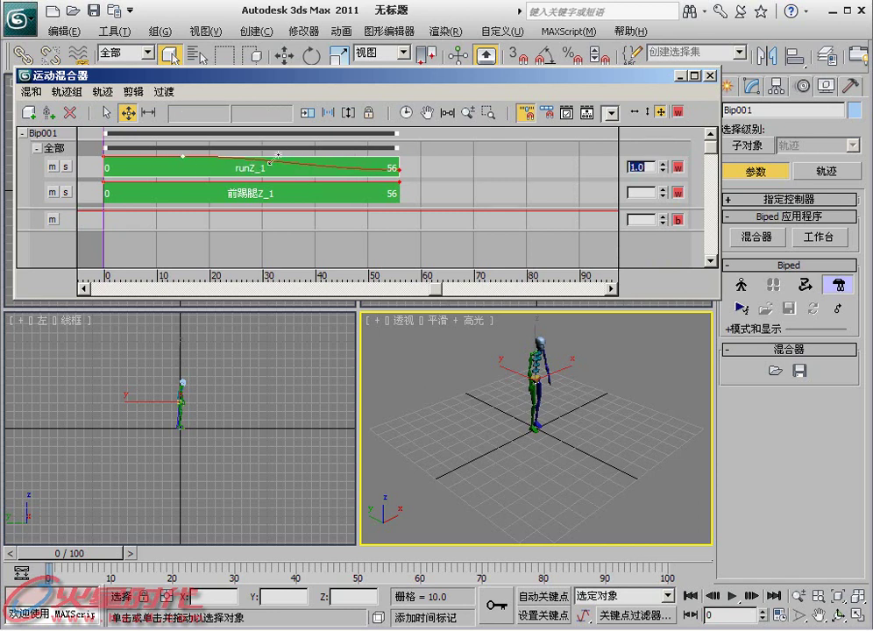
pyautogui.moveTo(99, 554); pyautogui.dragTo(282, 557)
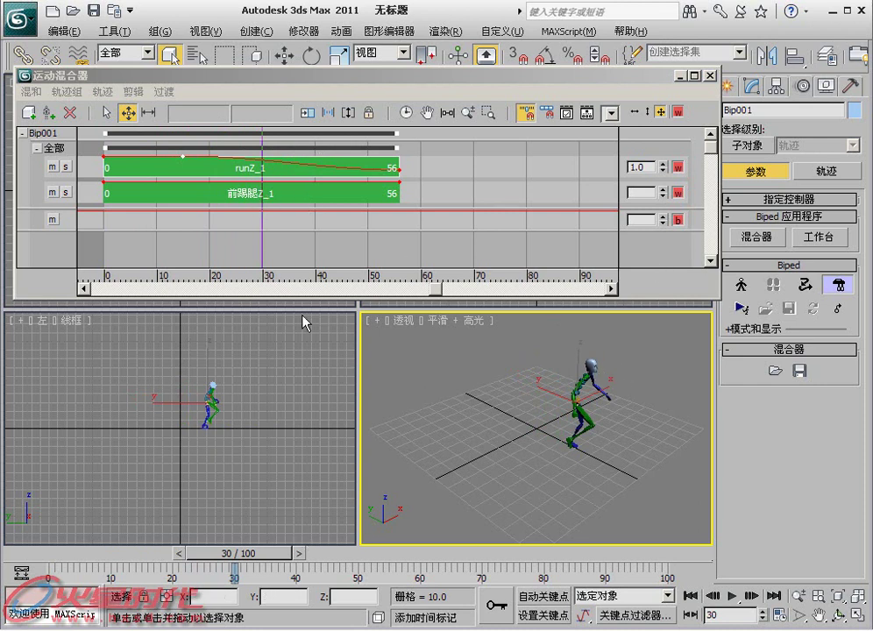
# - Add a runZ_1 weight key at 0 around frame 27 and scrub to review the blend
pyautogui.moveTo(278, 557)
pyautogui.mouseDown()
pyautogui.moveTo(469, 555)
pyautogui.moveTo(388, 554)
pyautogui.mouseUp()
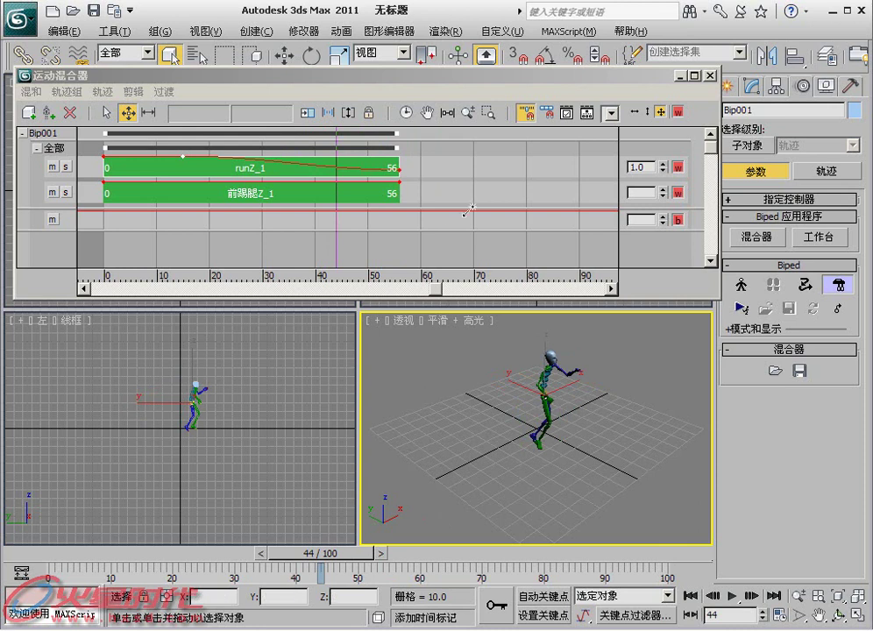
pyautogui.click(400, 171)
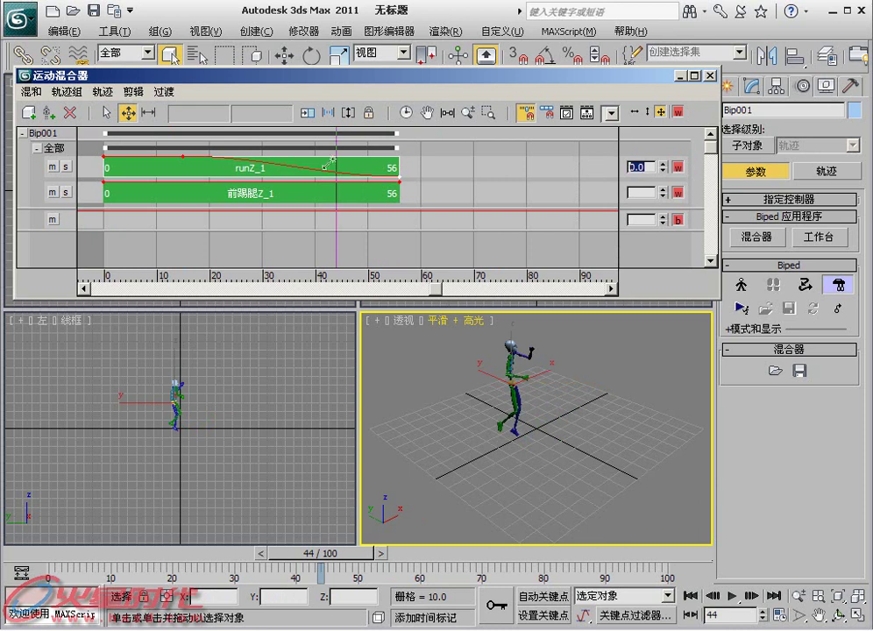
pyautogui.click(262, 161)
pyautogui.moveTo(259, 162); pyautogui.dragTo(246, 177)
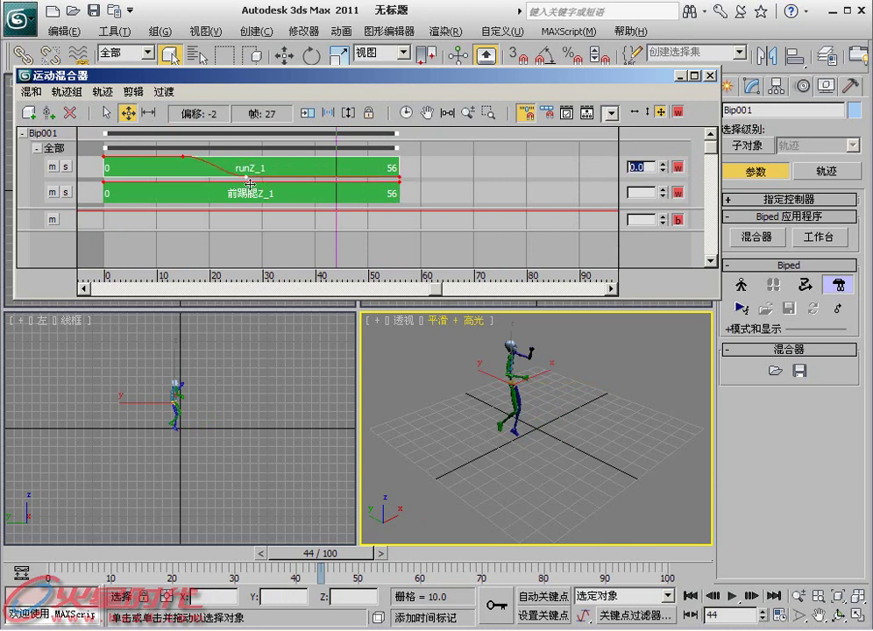
pyautogui.moveTo(276, 561); pyautogui.dragTo(143, 553)
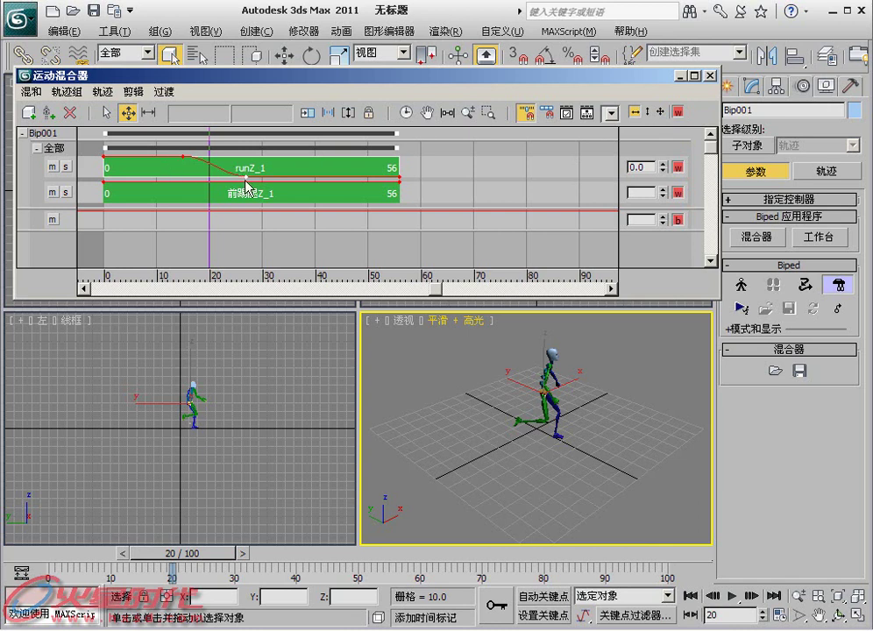
# - Move runZ_1's zero-weight key to frame 31 and raise it to about 0.4
pyautogui.moveTo(246, 177); pyautogui.dragTo(264, 176)
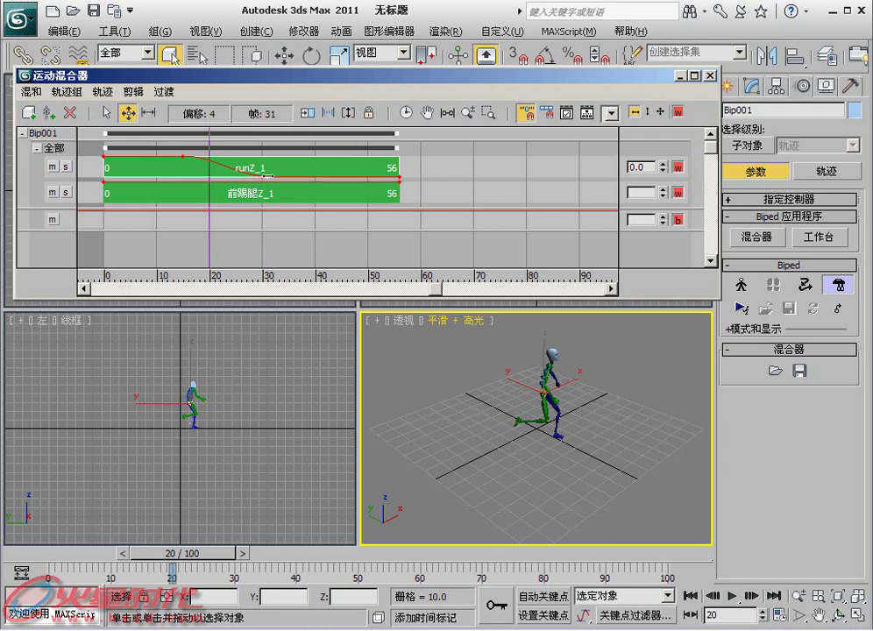
pyautogui.click(646, 111)
pyautogui.moveTo(265, 175); pyautogui.dragTo(266, 166)
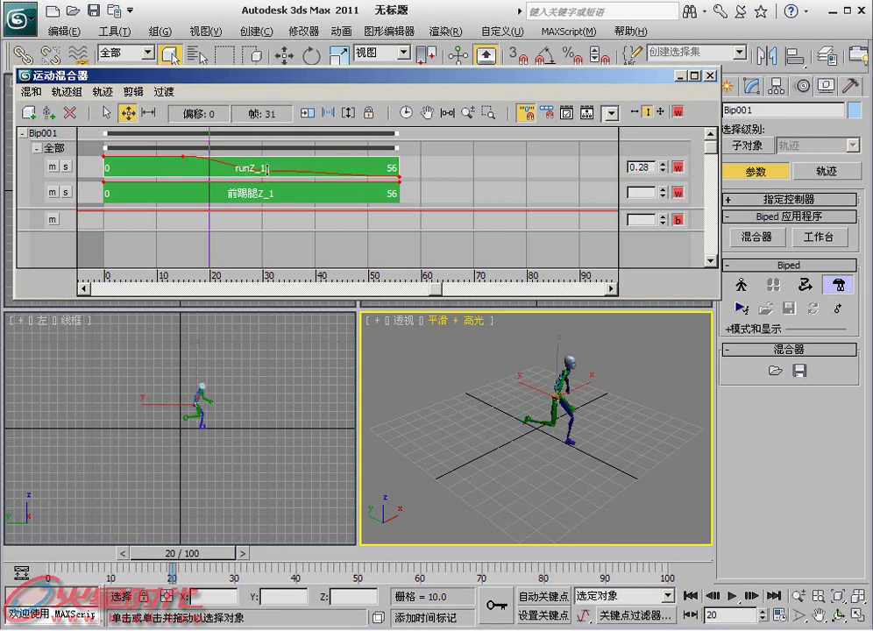
pyautogui.click(660, 112)
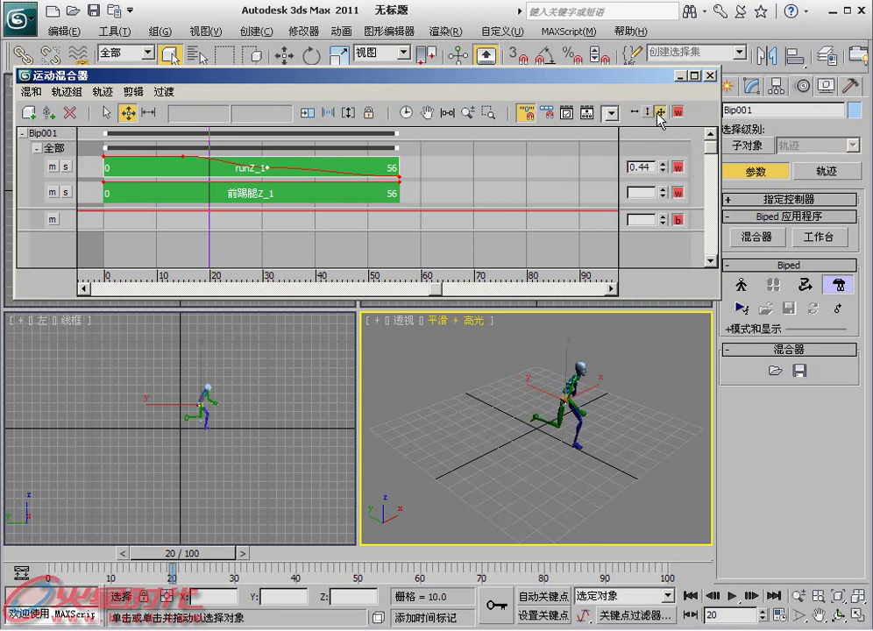
pyautogui.moveTo(266, 166)
pyautogui.mouseDown()
pyautogui.moveTo(247, 168)
pyautogui.moveTo(263, 167)
pyautogui.mouseUp()
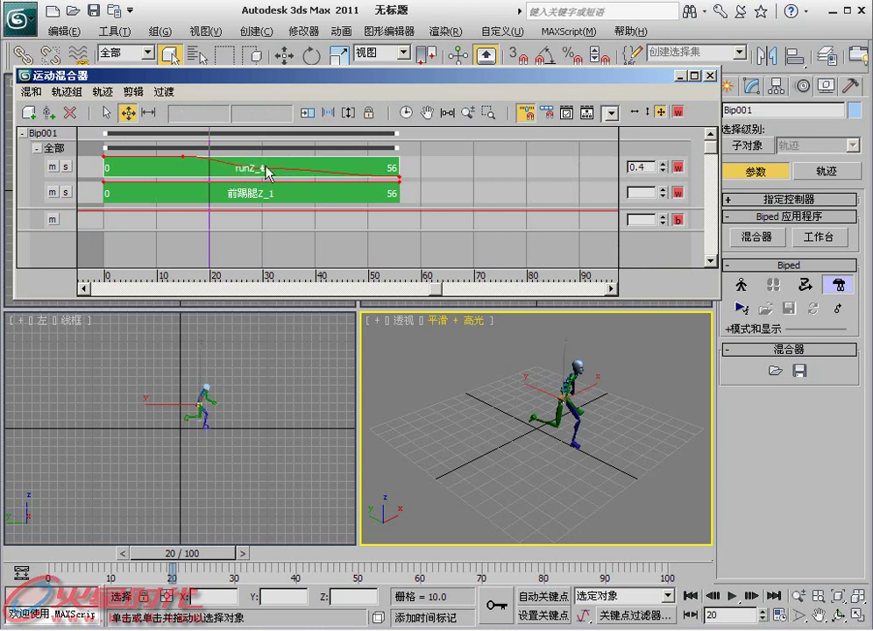